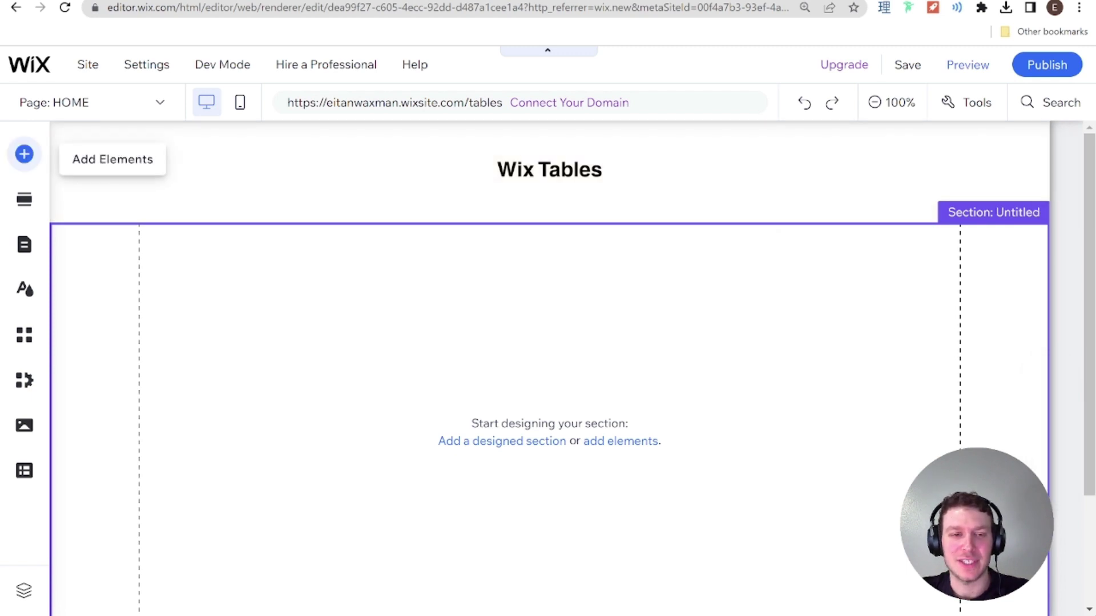
Add the purple three-column tour dates table from the List elements to the empty section.
click(29, 159)
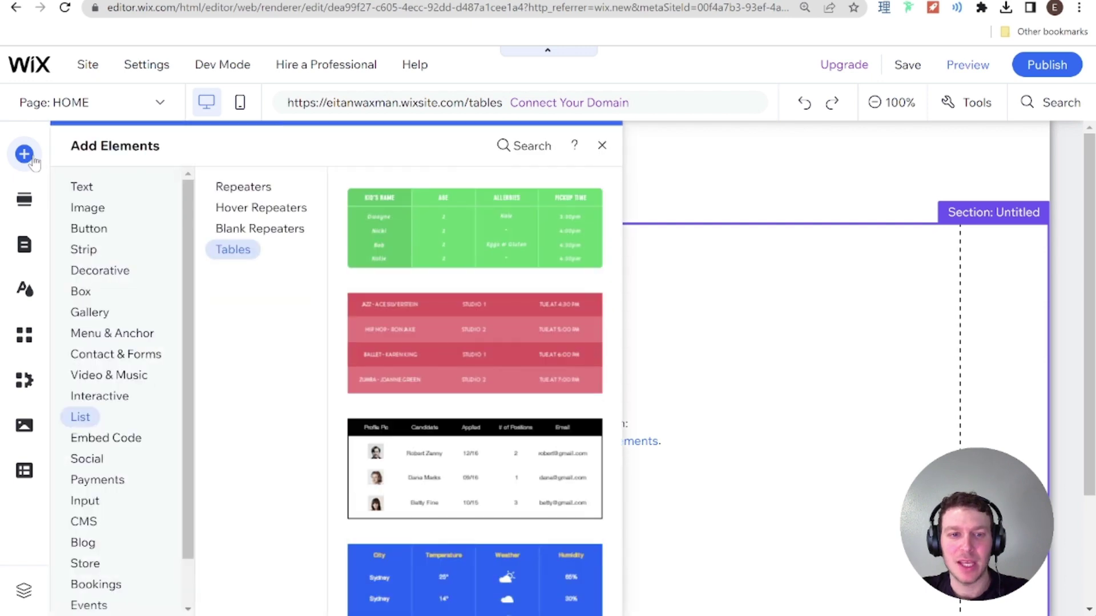
click(94, 393)
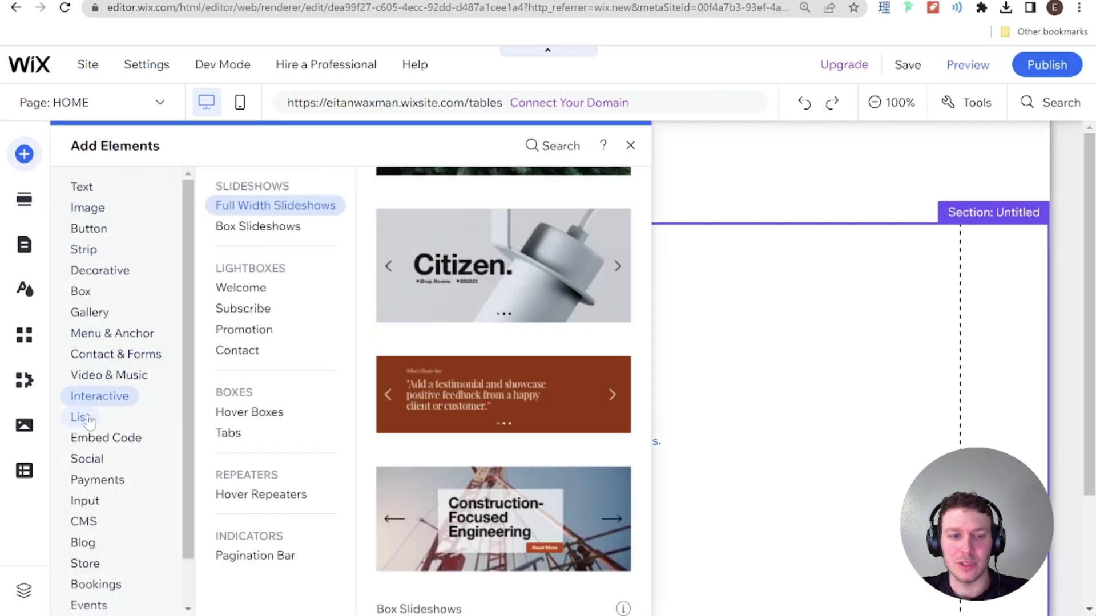
click(86, 418)
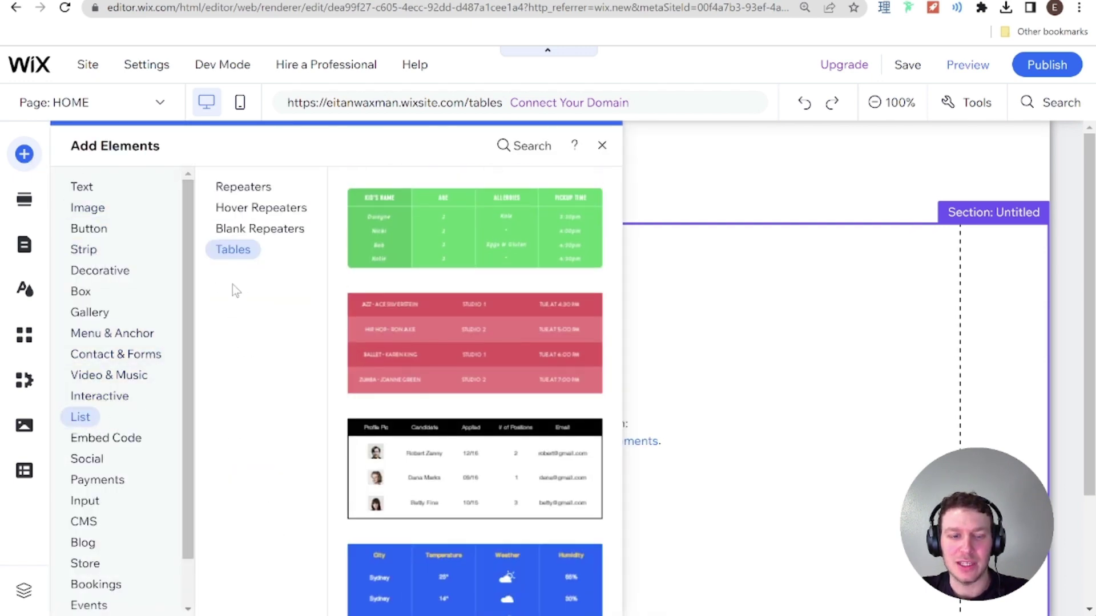
click(230, 252)
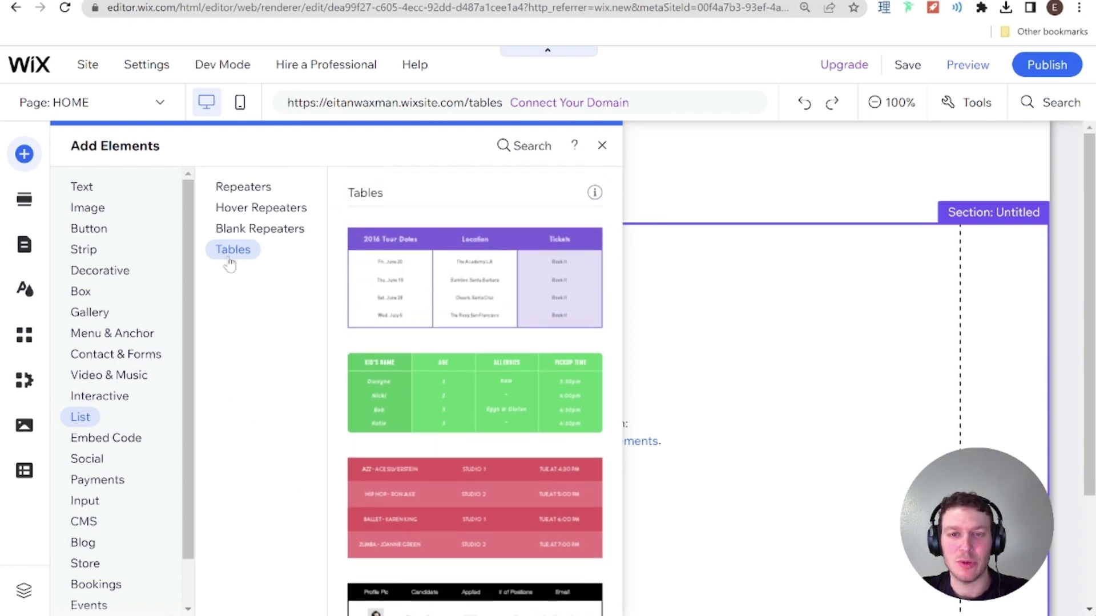
click(537, 152)
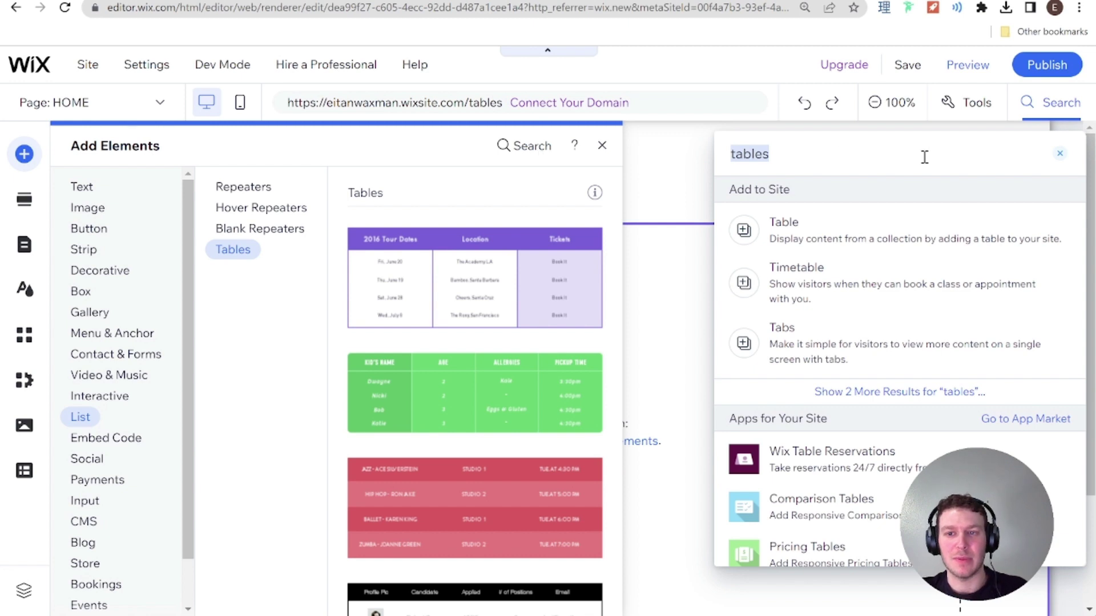
click(1058, 154)
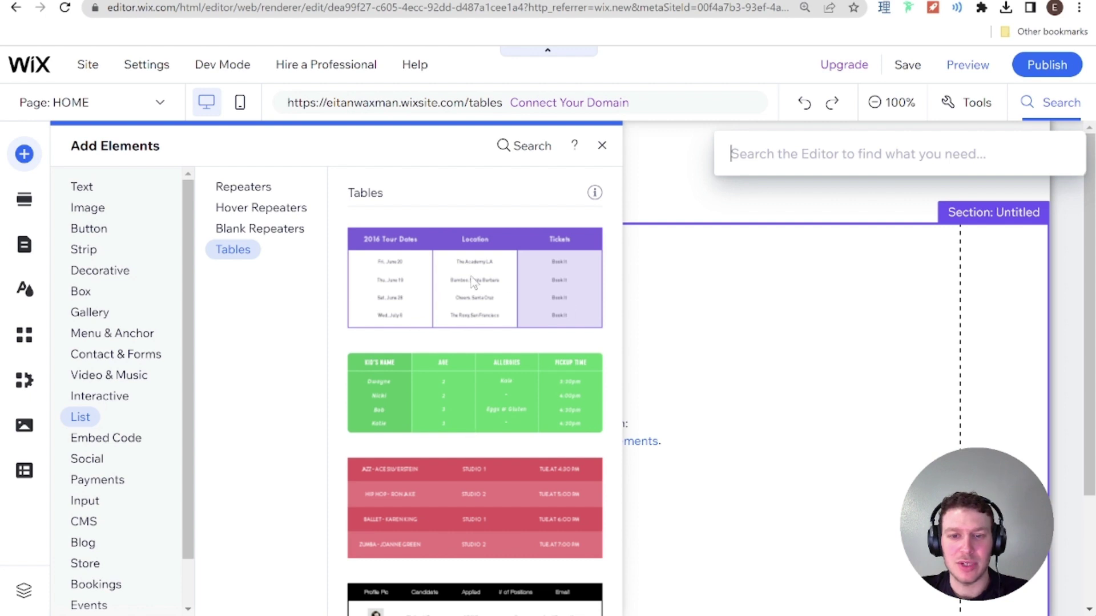
click(433, 276)
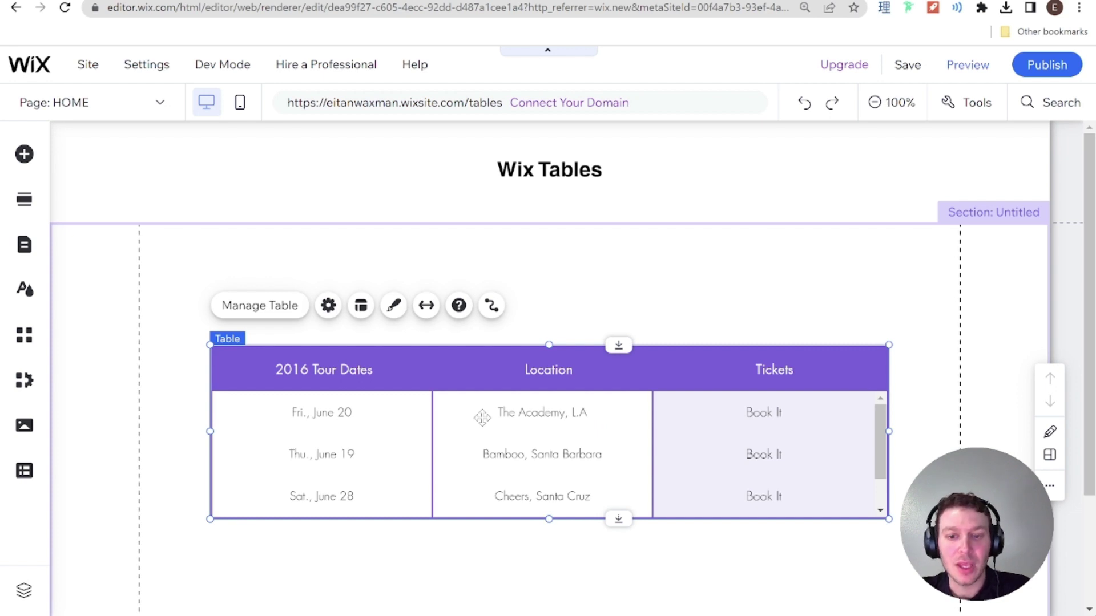
Examine the fields and records of the Mock Data collection and the matching generator fields on the Mockaroo page.
click(31, 481)
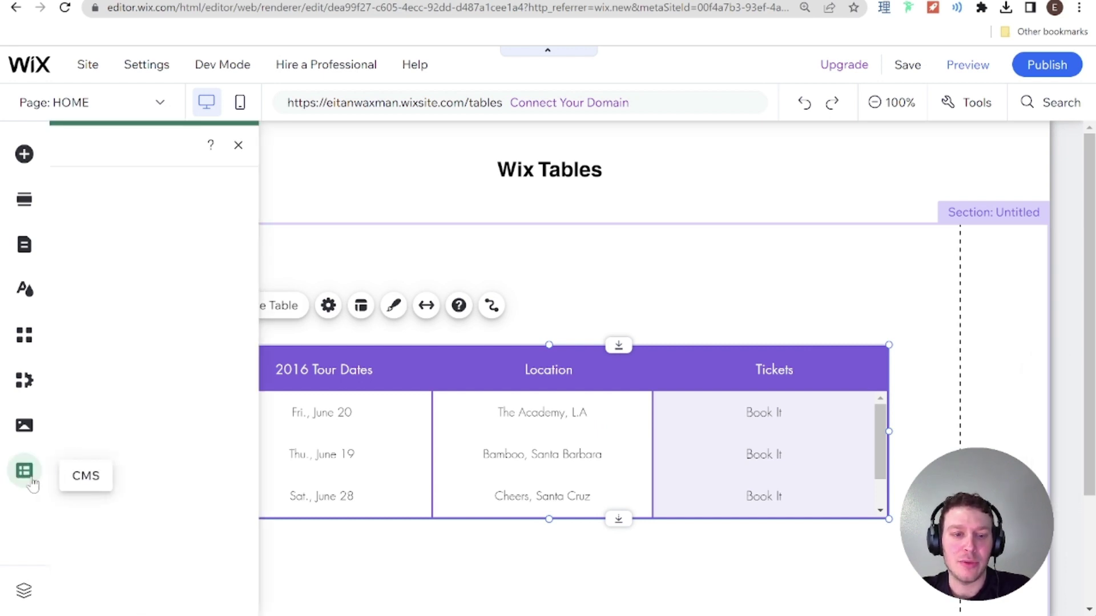
click(116, 227)
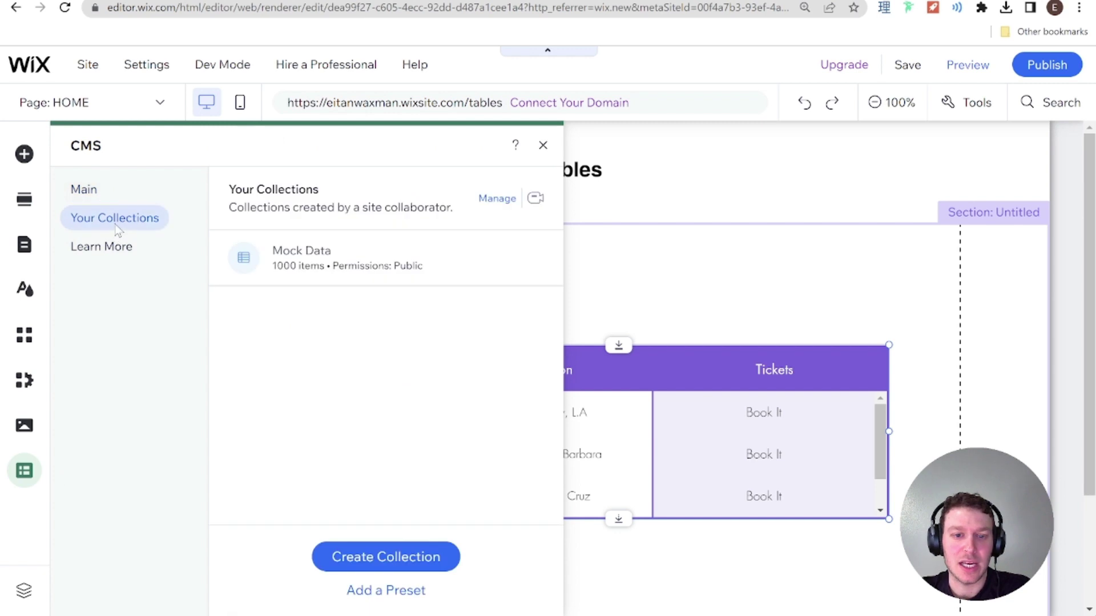
click(340, 260)
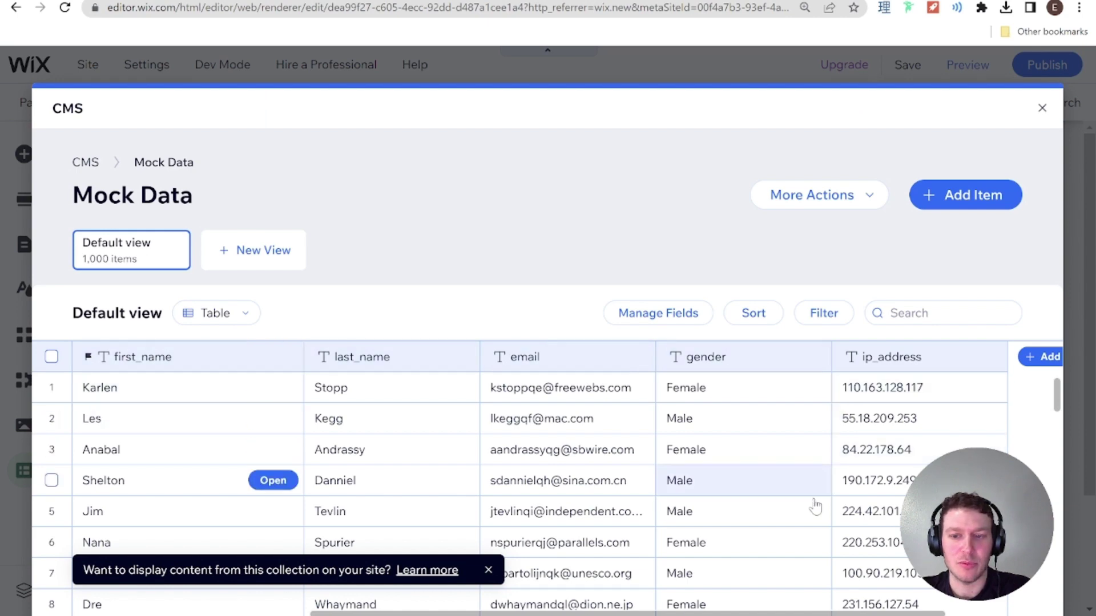
click(287, 1)
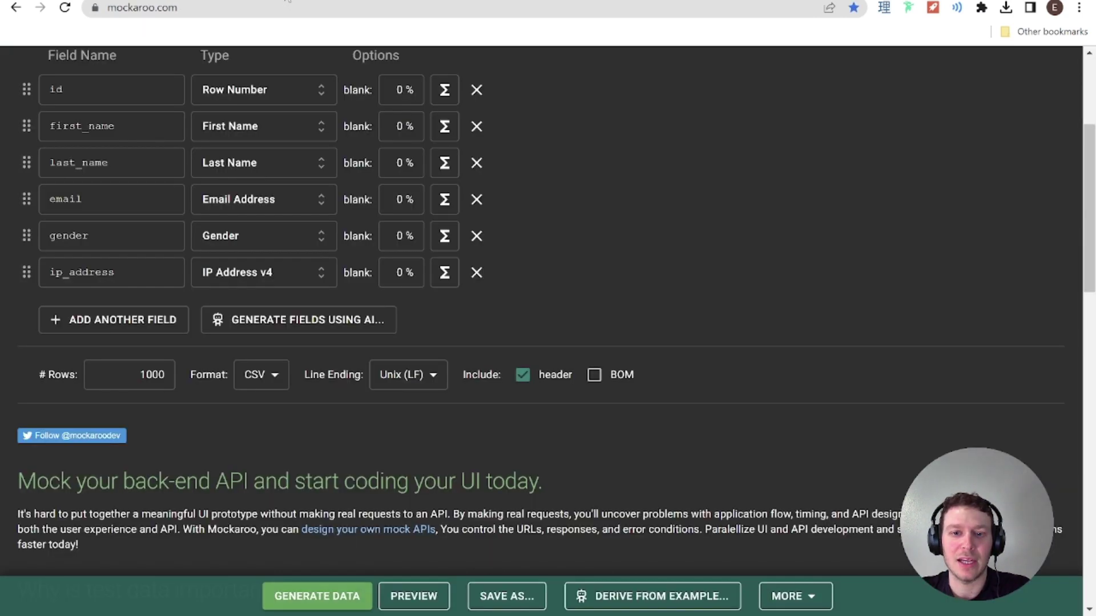
scroll(339, 224, up, 2)
key(ctrl+Tab)
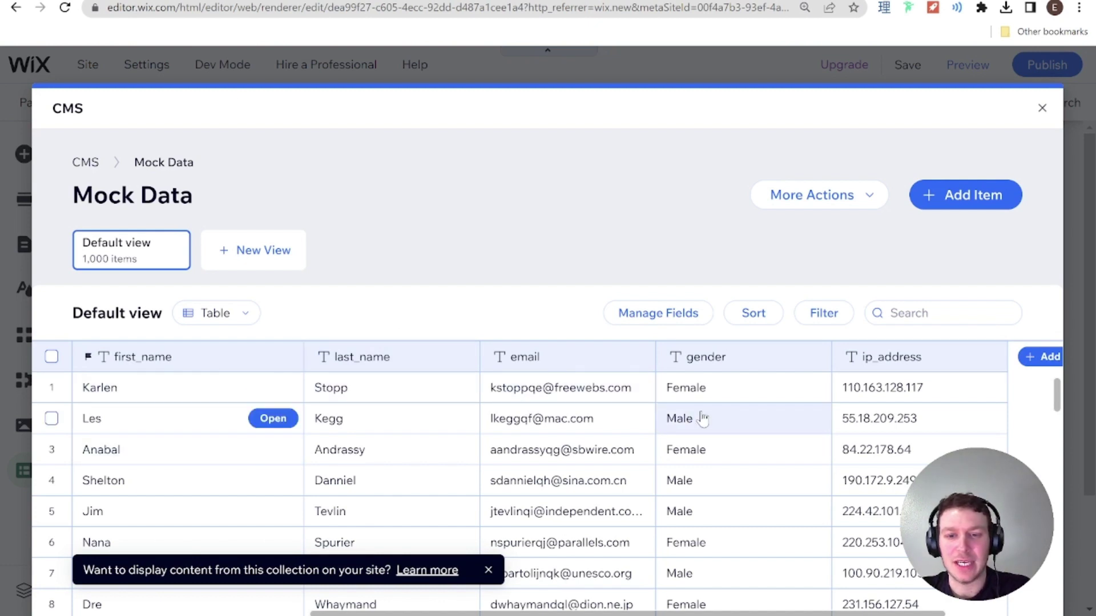
drag(531, 613, 484, 609)
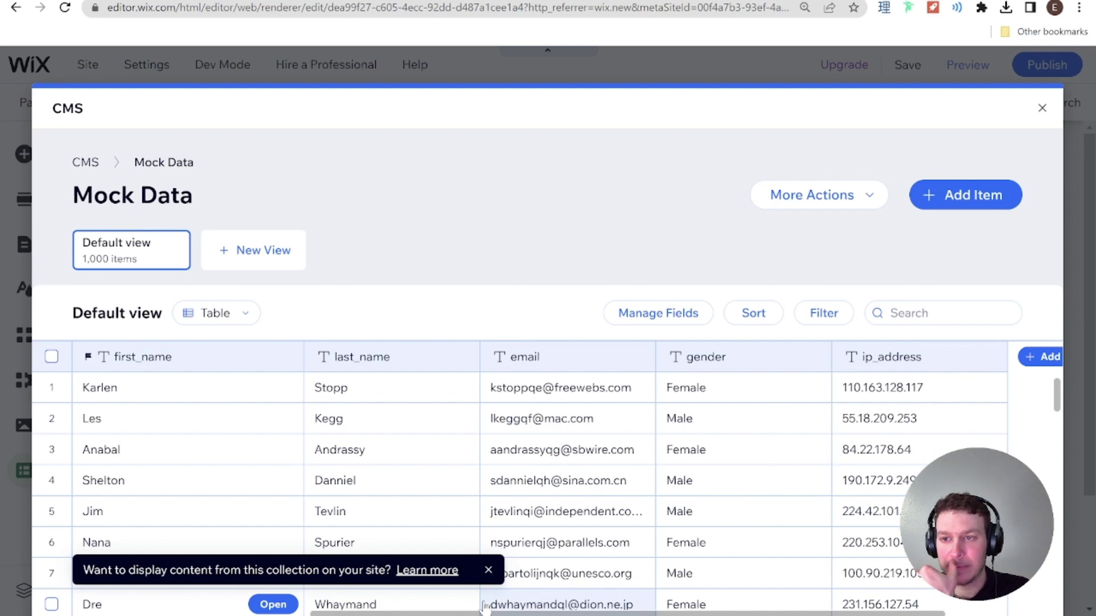
click(1042, 109)
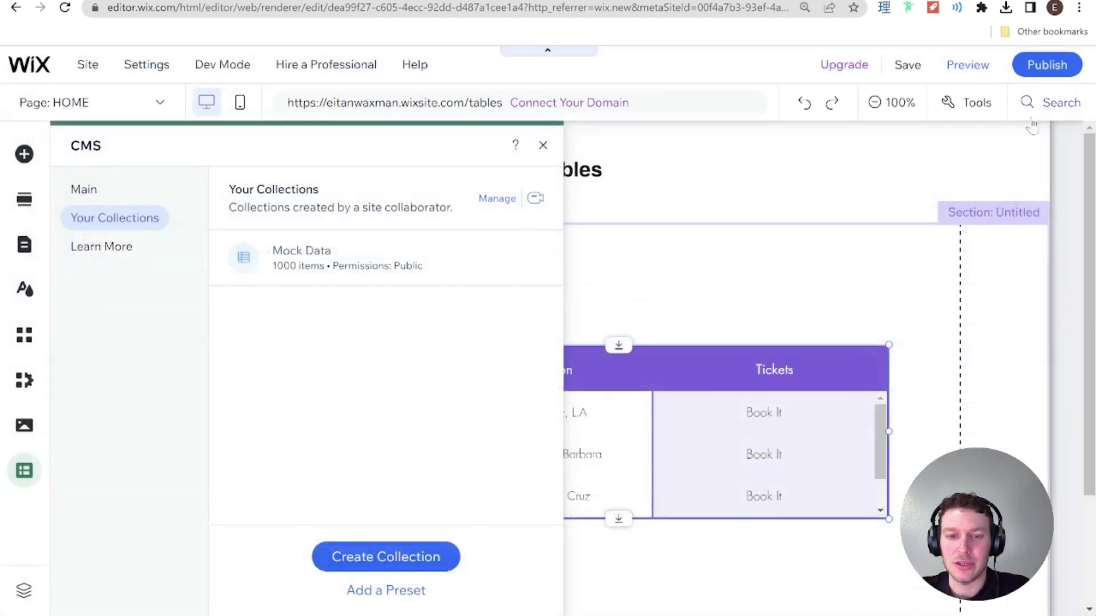
click(542, 145)
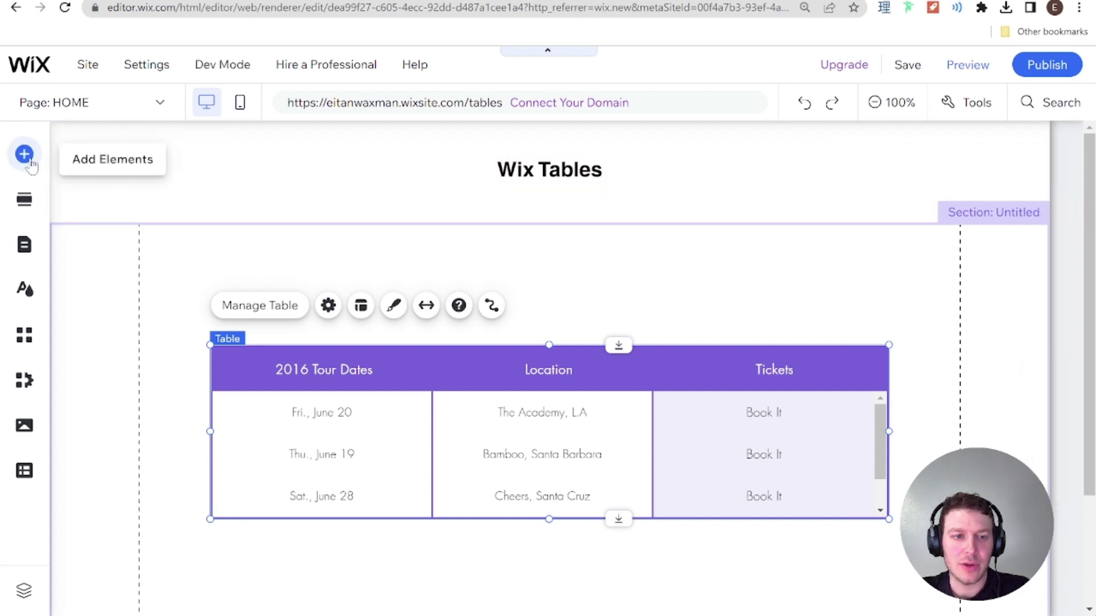
Add a Dataset element from the CMS content elements to the page.
click(28, 482)
scroll(391, 458, down, 1)
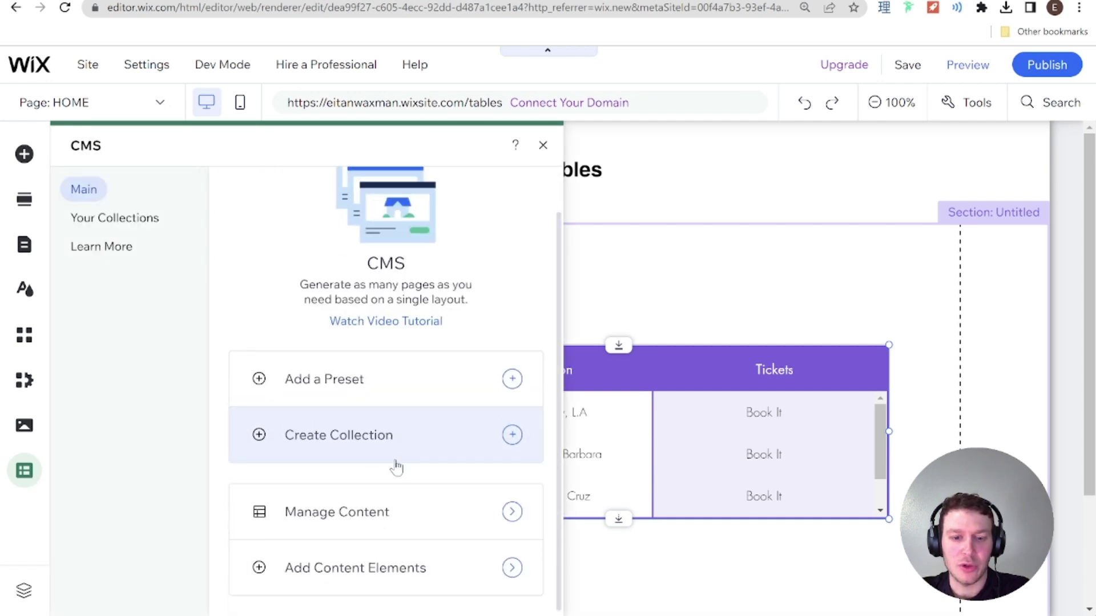
click(390, 567)
scroll(328, 431, down, 1)
scroll(329, 432, down, 2)
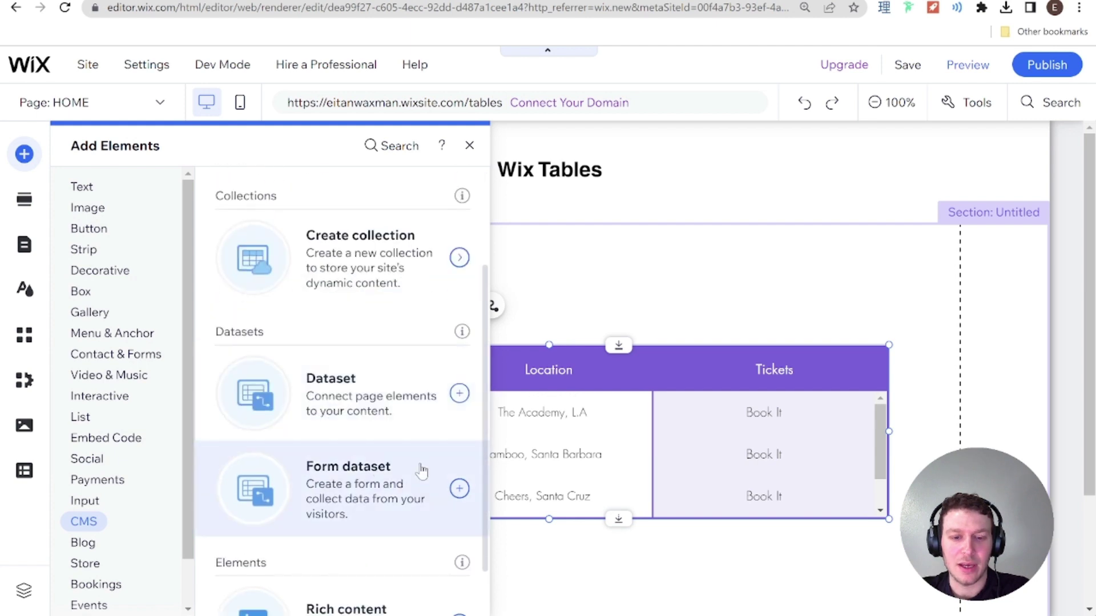
click(344, 410)
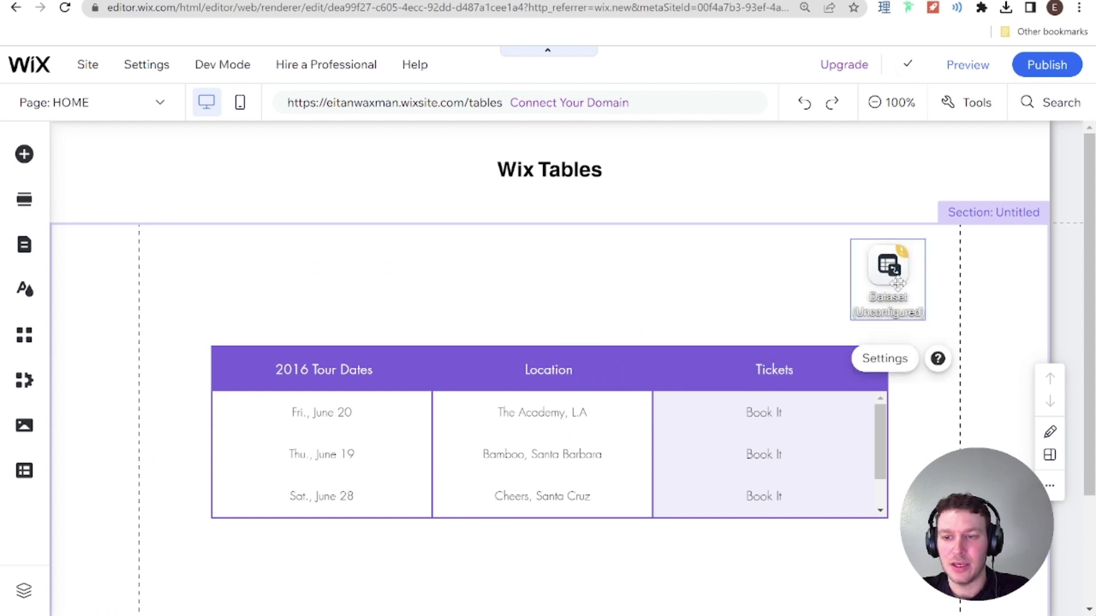
Connect the new dataset to the Mock Data collection and look over its mode, item count, filter and sort settings.
click(885, 358)
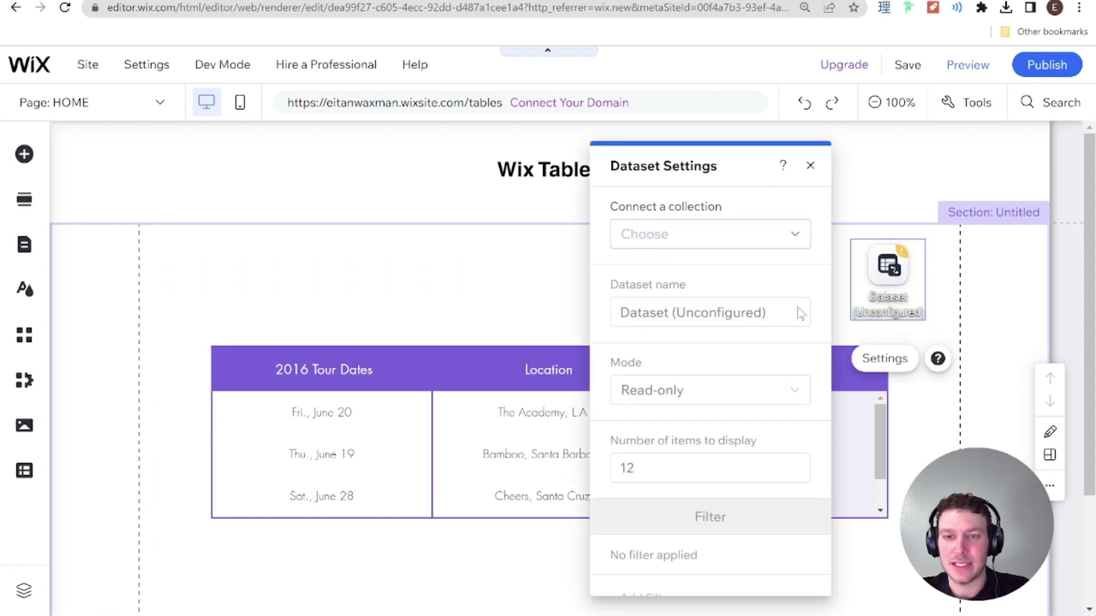
click(678, 236)
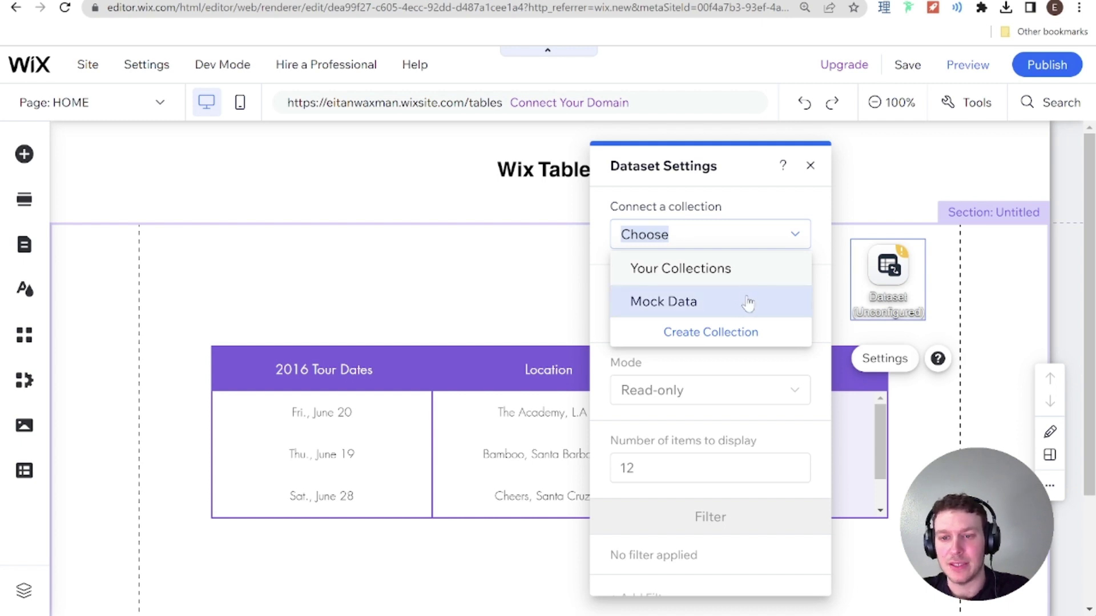
click(703, 302)
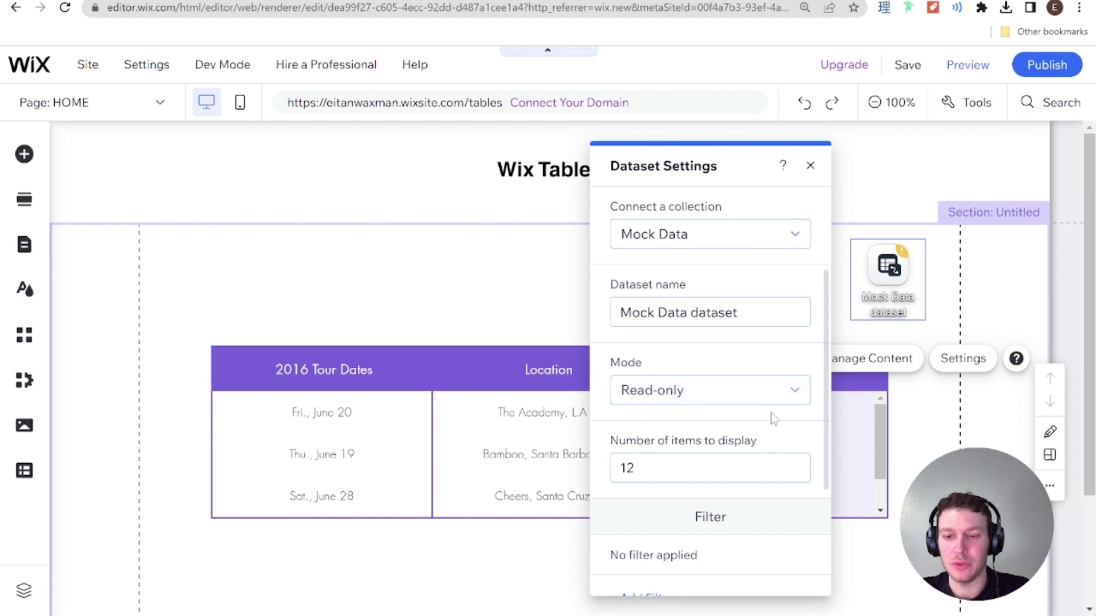
scroll(691, 402, down, 3)
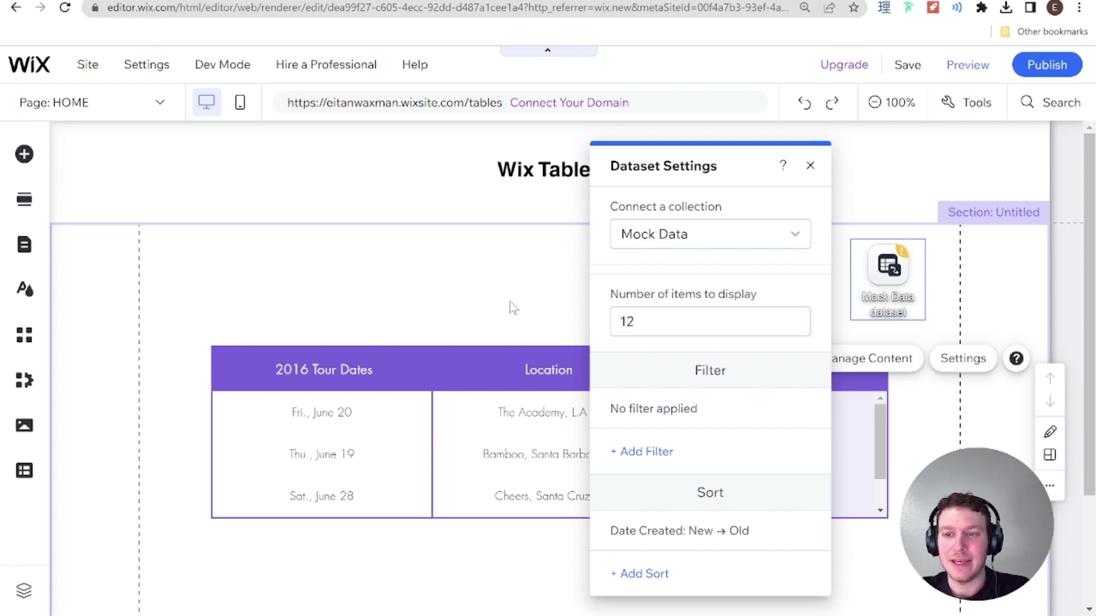
scroll(519, 285, down, 1)
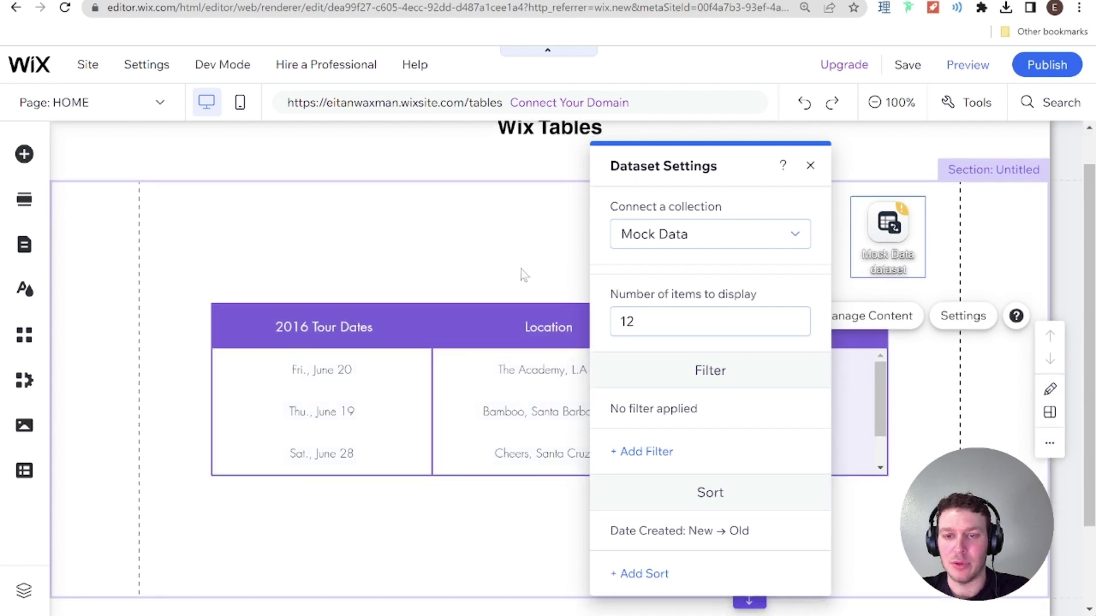
click(526, 265)
Connect the tour dates table to the Mock Data dataset.
click(539, 361)
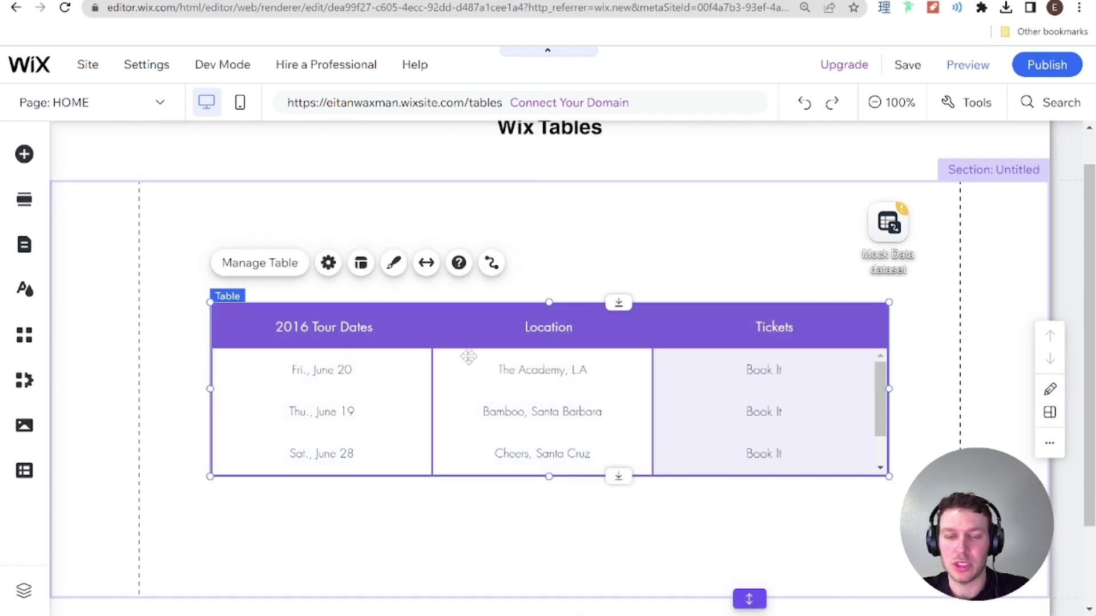
click(491, 265)
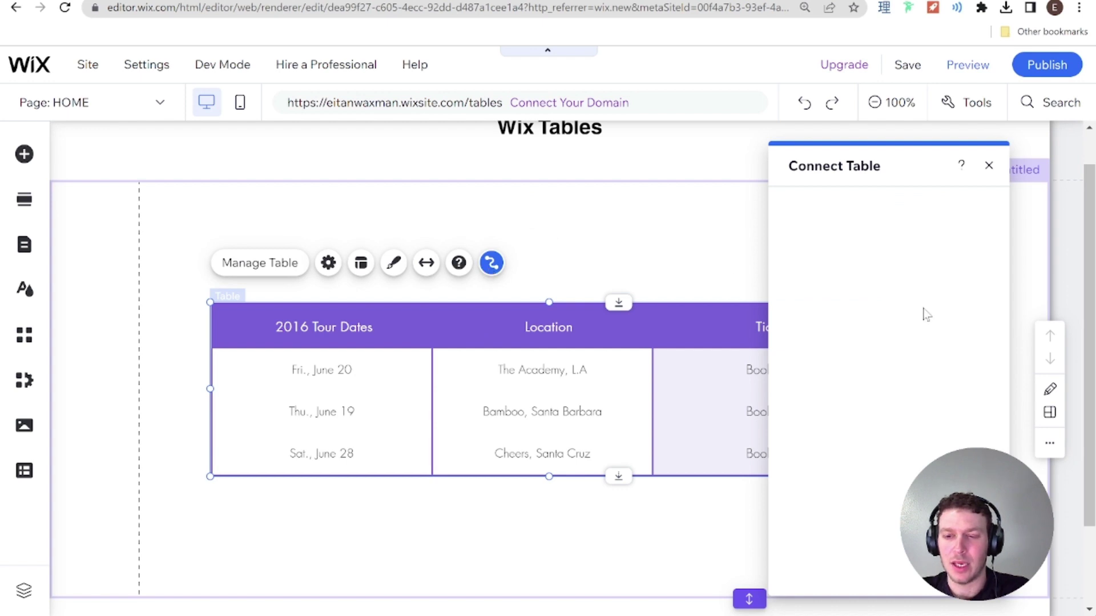
drag(905, 172, 854, 170)
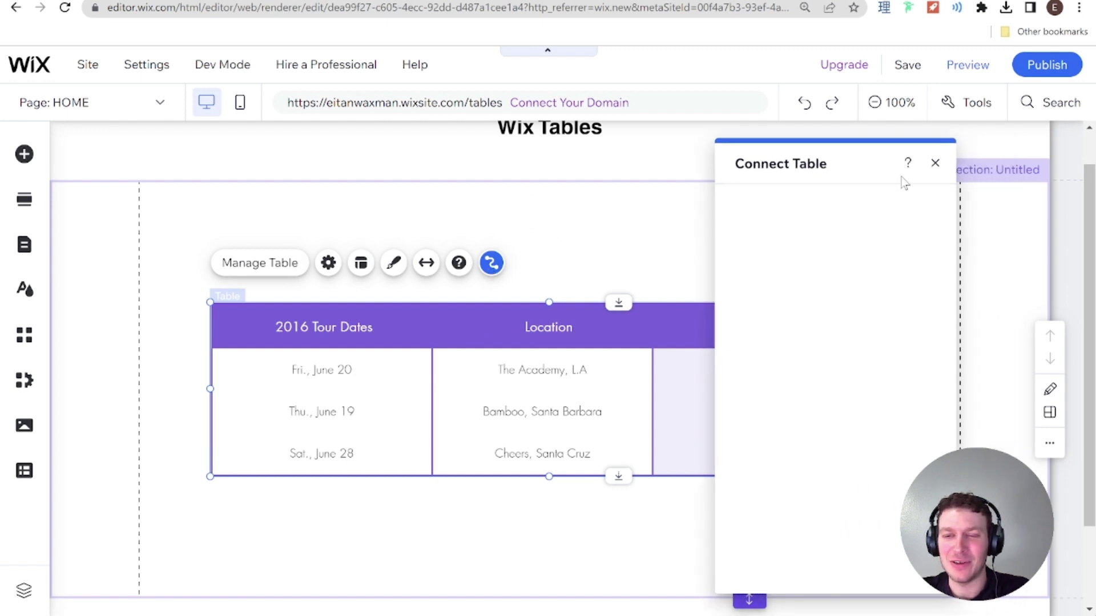
click(850, 235)
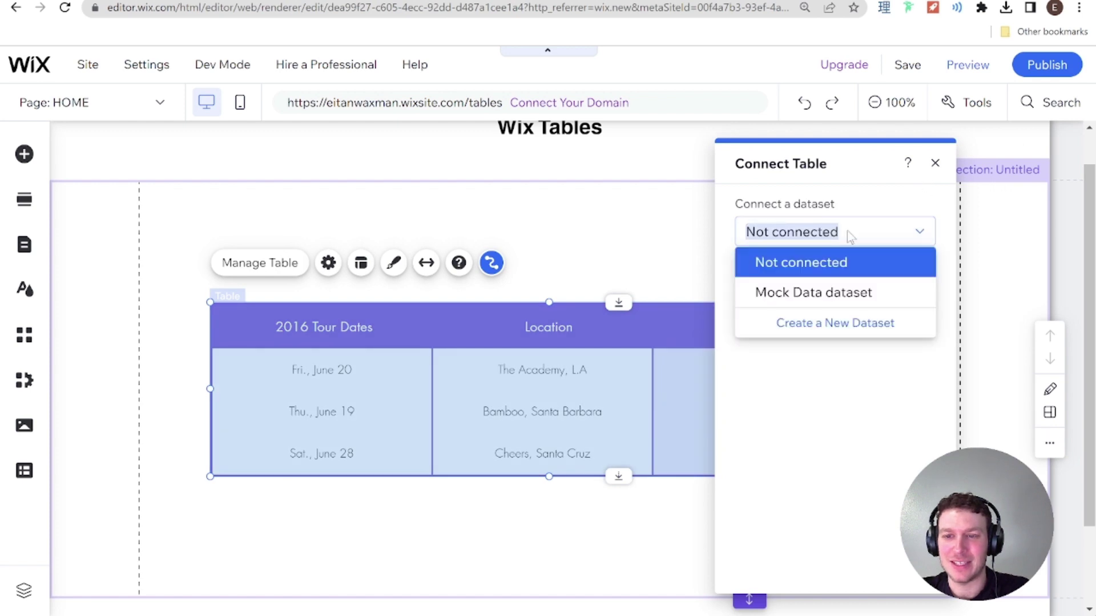
click(852, 292)
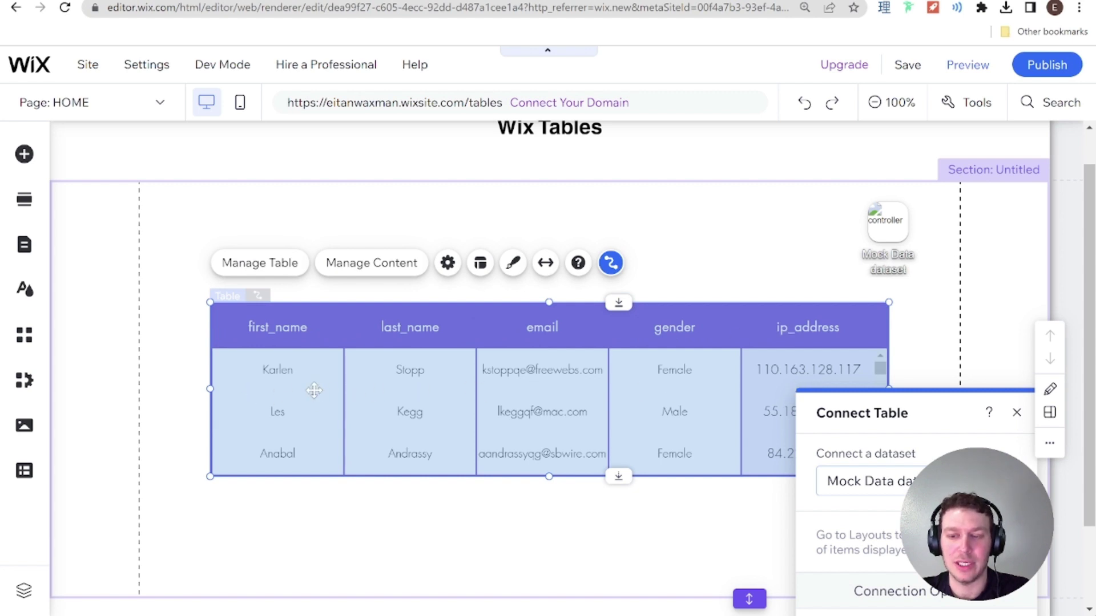
Check the table's column connections and add a column connected to the Created Date (Date and Time) field.
drag(888, 404, 789, 158)
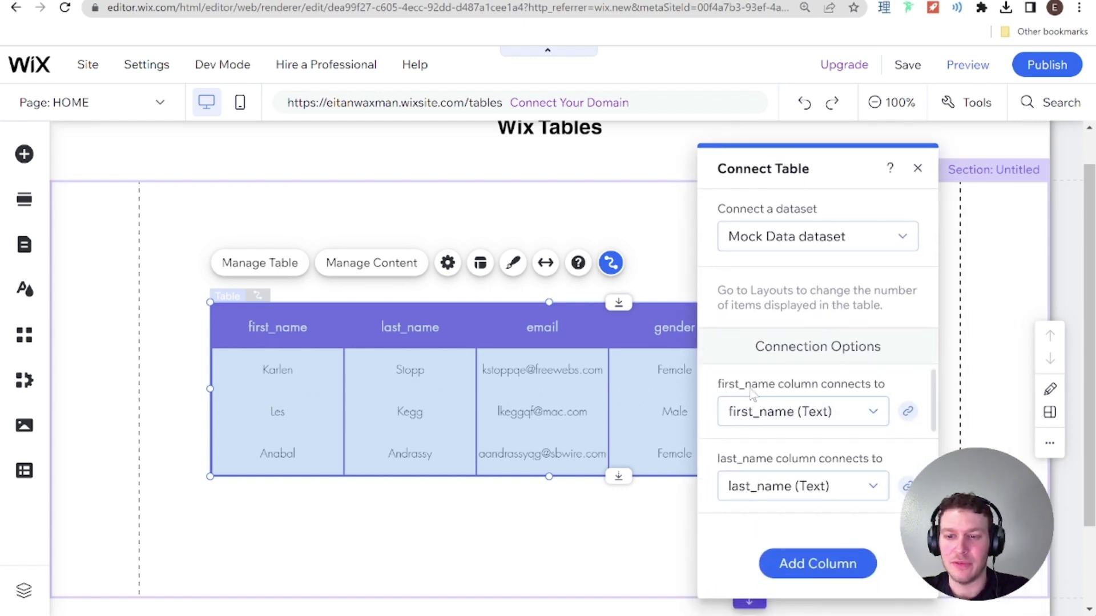
scroll(831, 411, down, 1)
scroll(830, 410, down, 3)
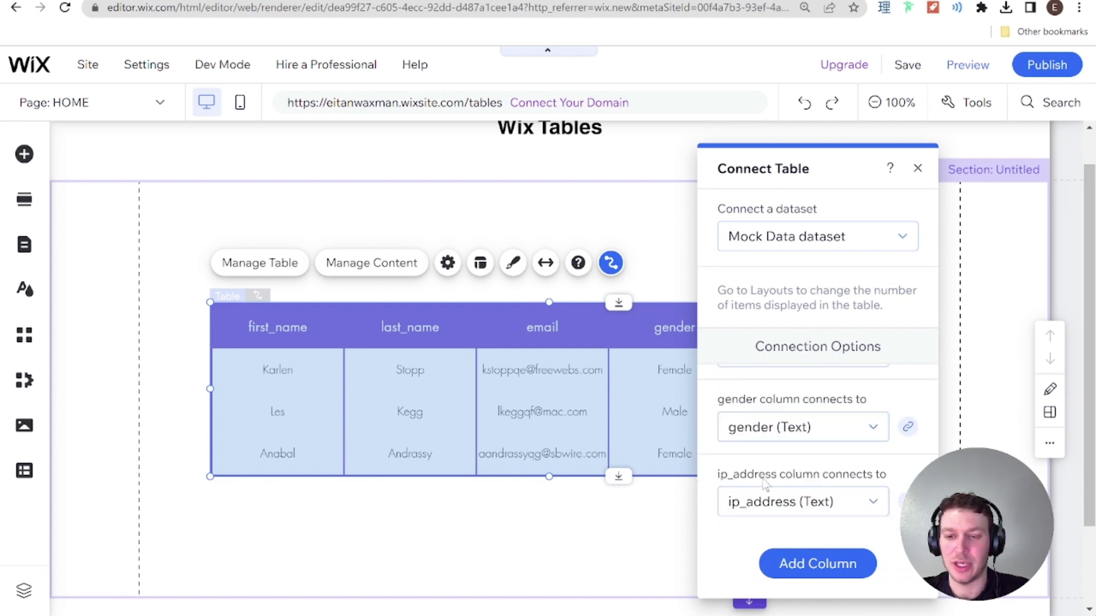
click(813, 565)
click(914, 432)
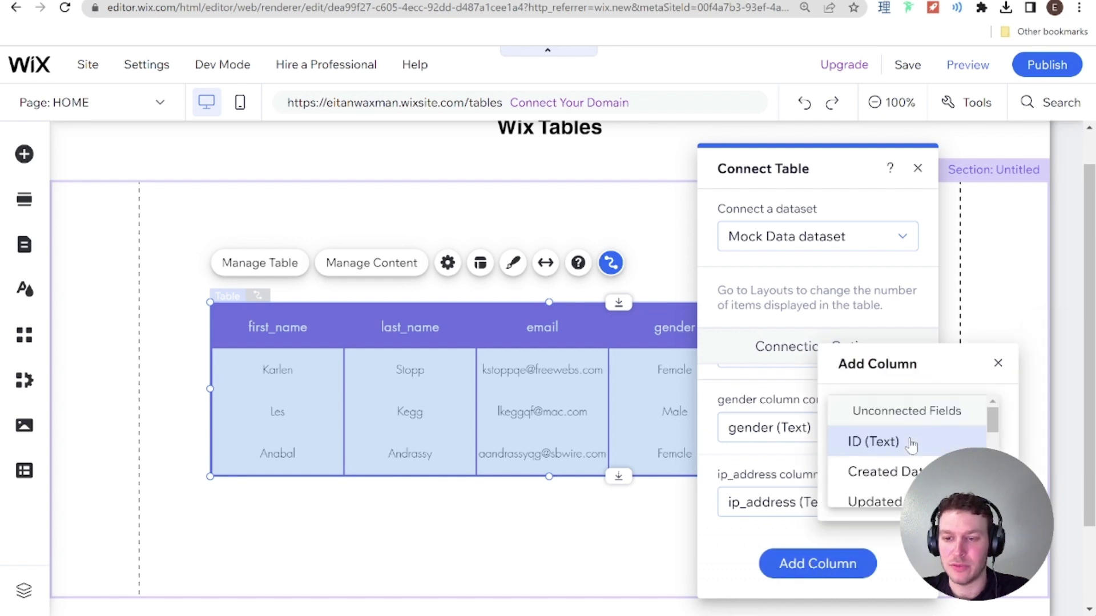
scroll(919, 451, down, 3)
scroll(913, 473, up, 2)
scroll(914, 473, down, 5)
scroll(917, 473, down, 2)
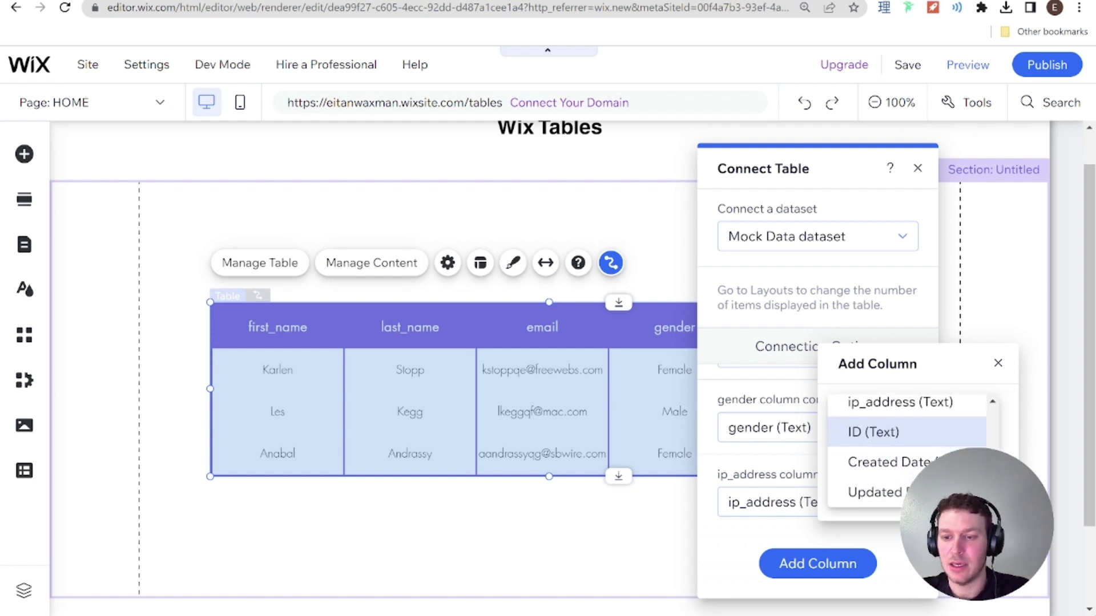
scroll(933, 457, down, 2)
scroll(934, 457, up, 2)
scroll(934, 456, down, 2)
scroll(913, 451, up, 6)
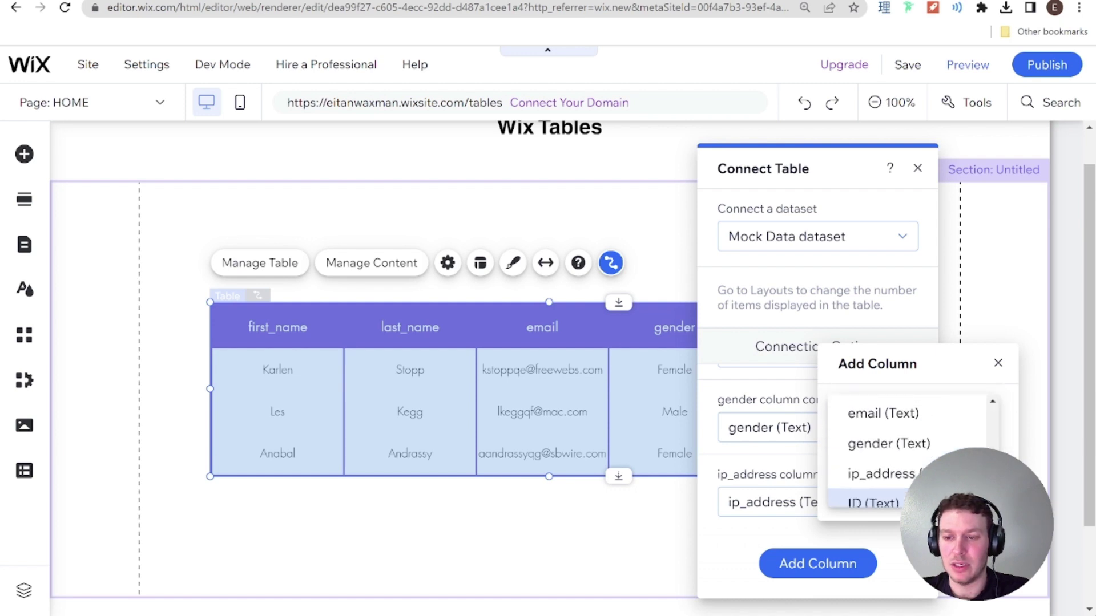
scroll(909, 472, up, 2)
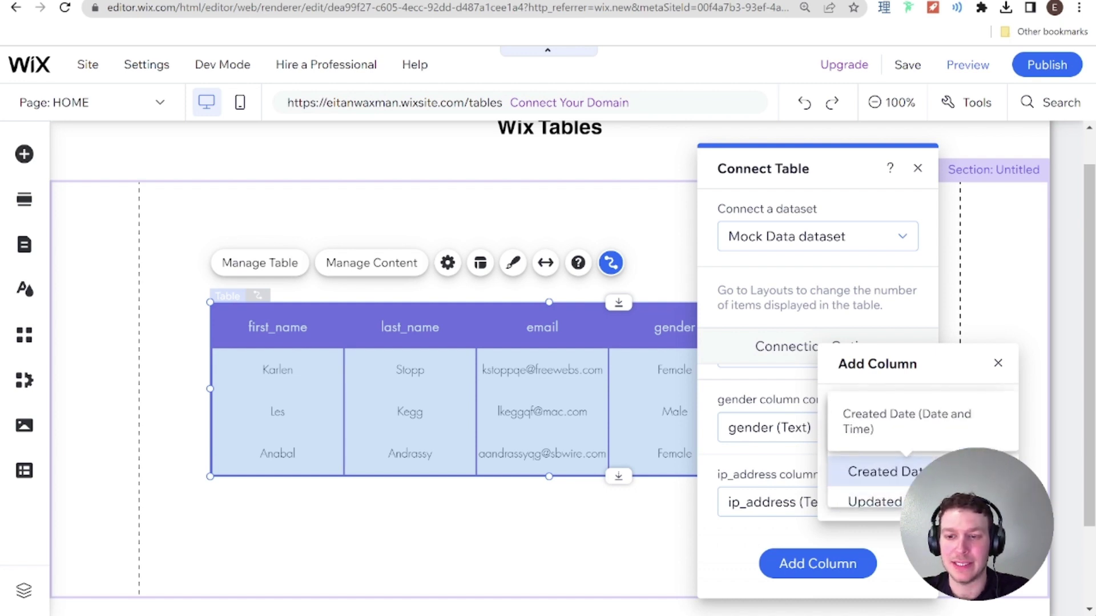
click(879, 472)
click(890, 490)
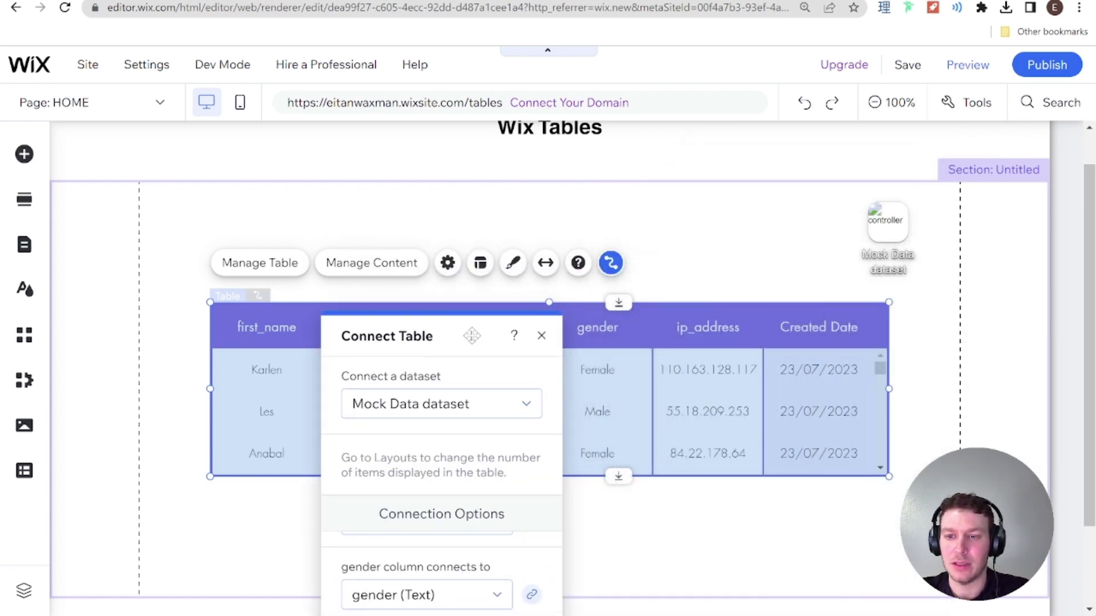
Review the table's column connections and the fields available to connect to the first_name column.
drag(480, 339, 507, 334)
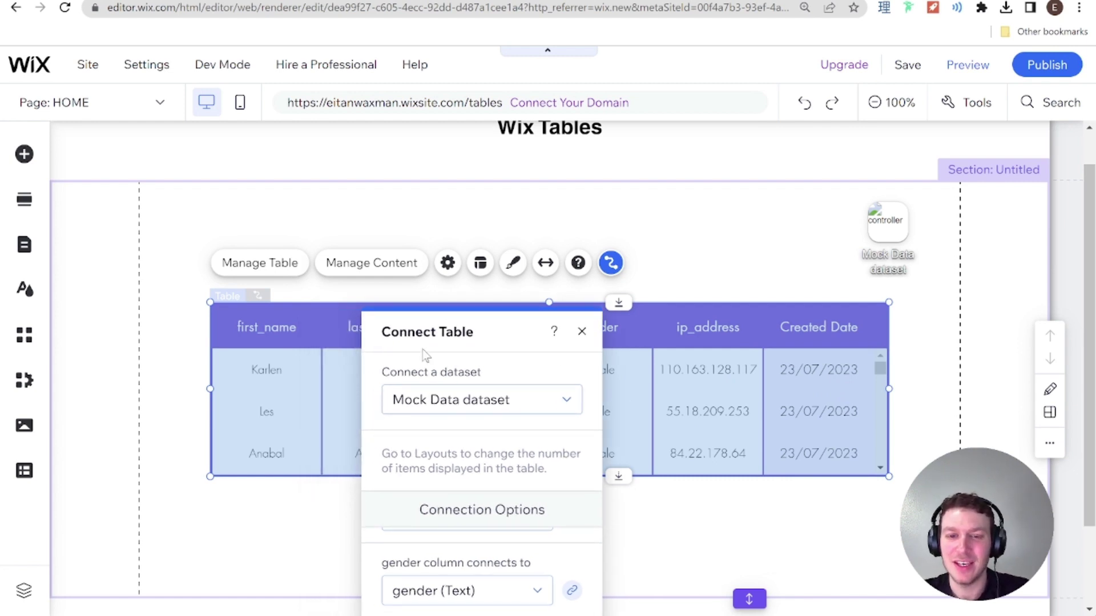
drag(482, 334, 494, 502)
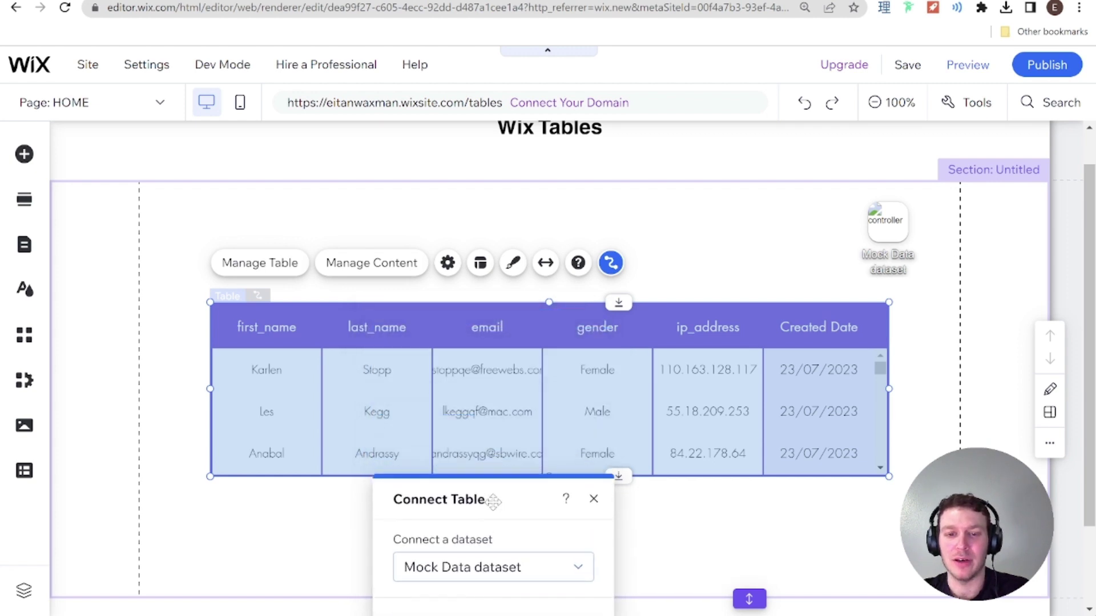
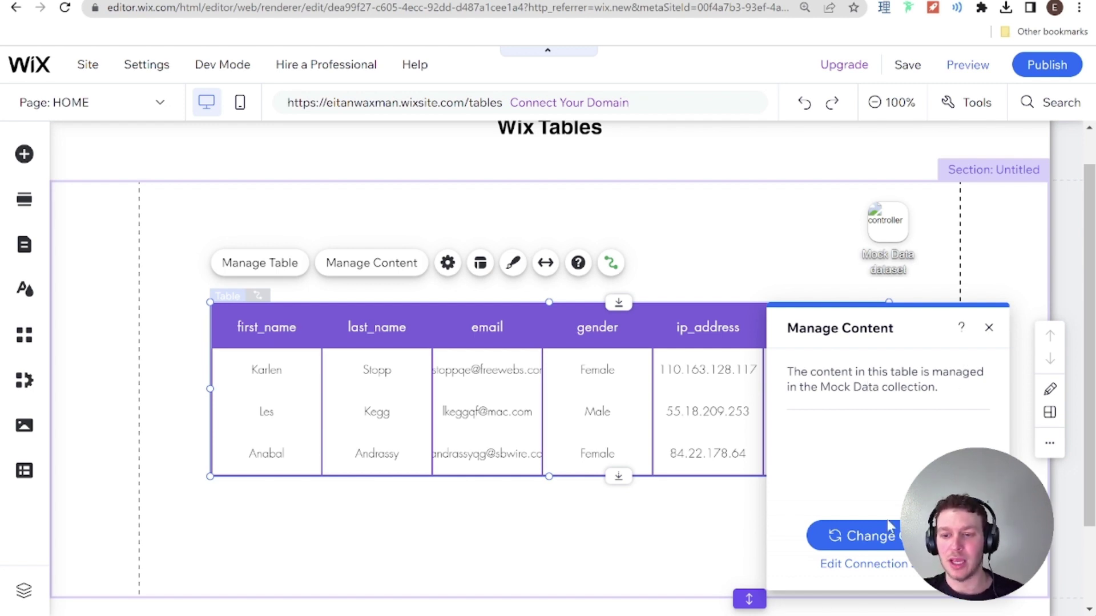
click(851, 564)
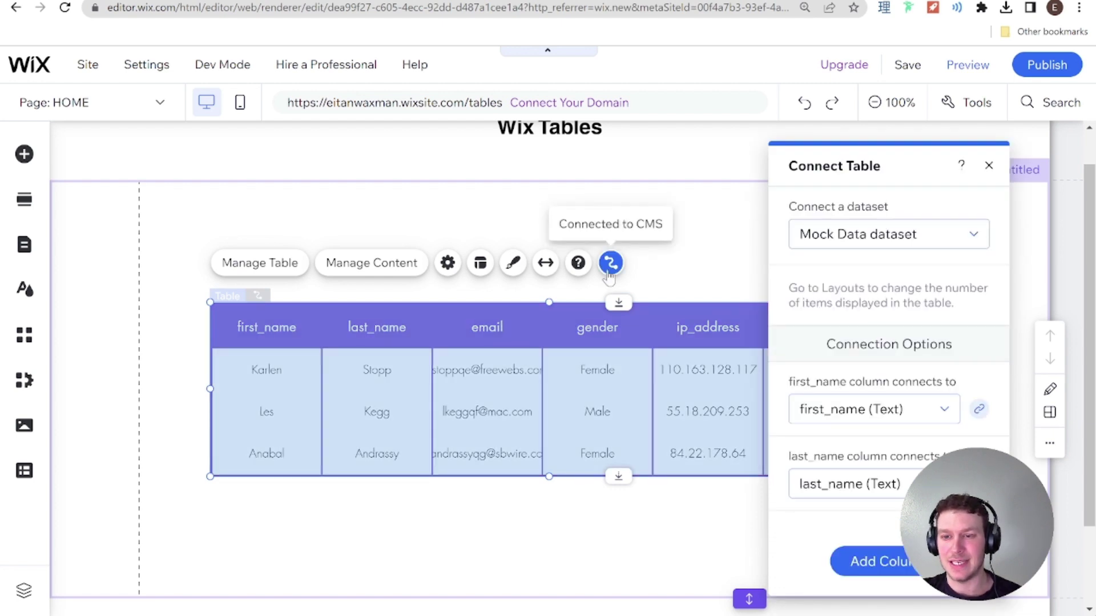
scroll(895, 380, down, 5)
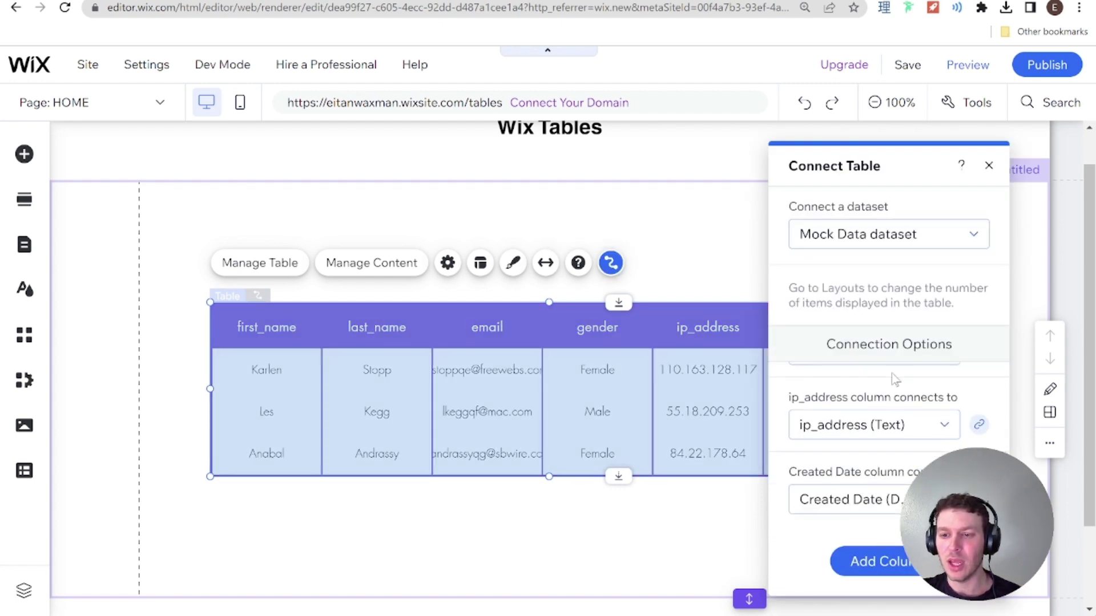
scroll(895, 380, up, 5)
click(894, 412)
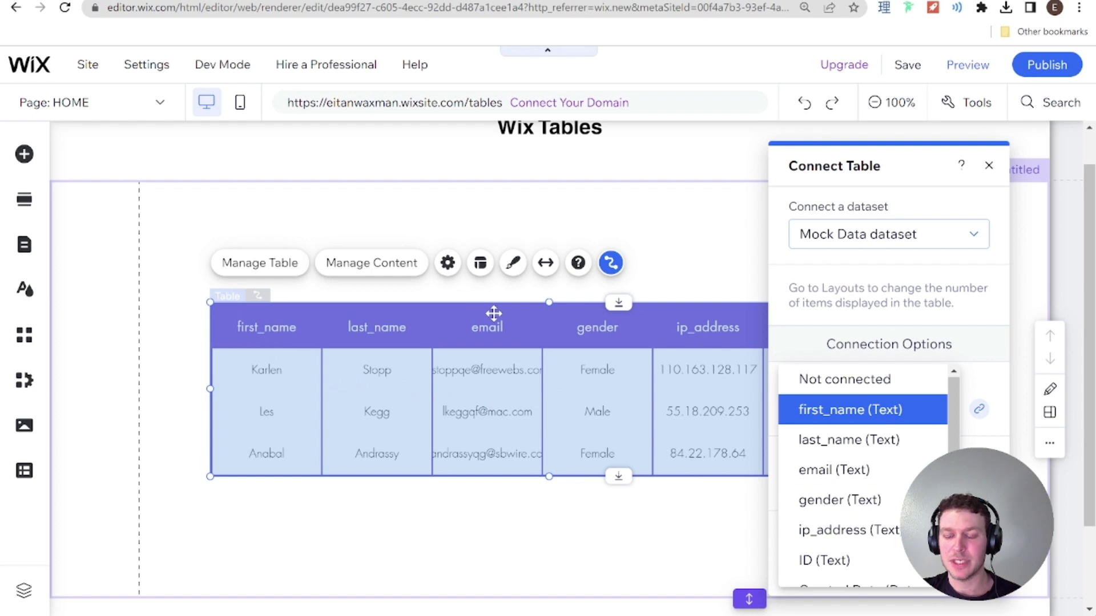
Open the Mock Data collection in the CMS.
click(24, 471)
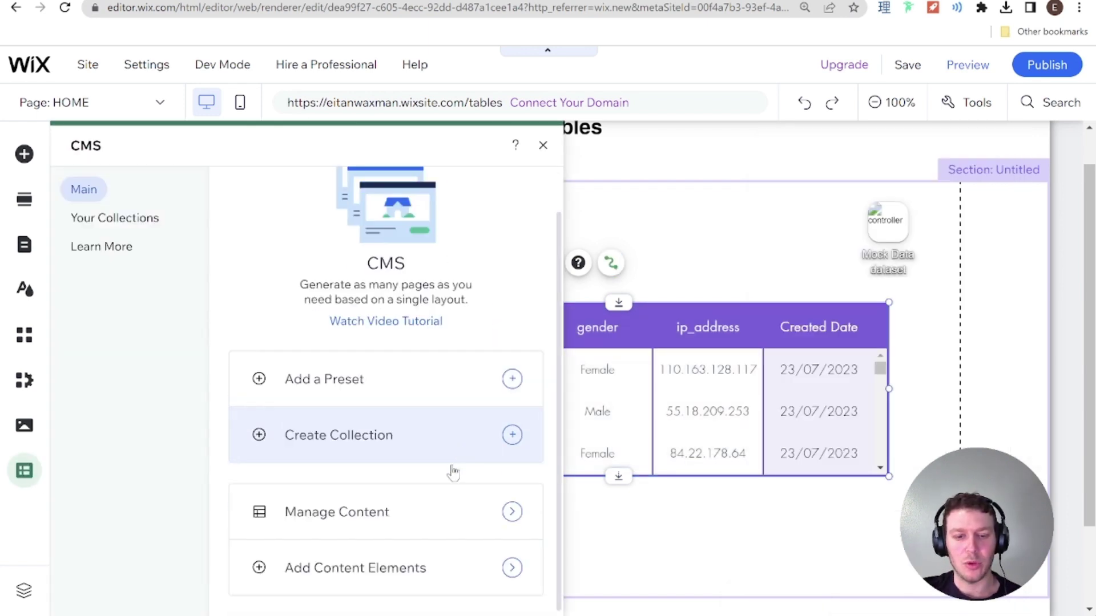
click(117, 225)
click(354, 261)
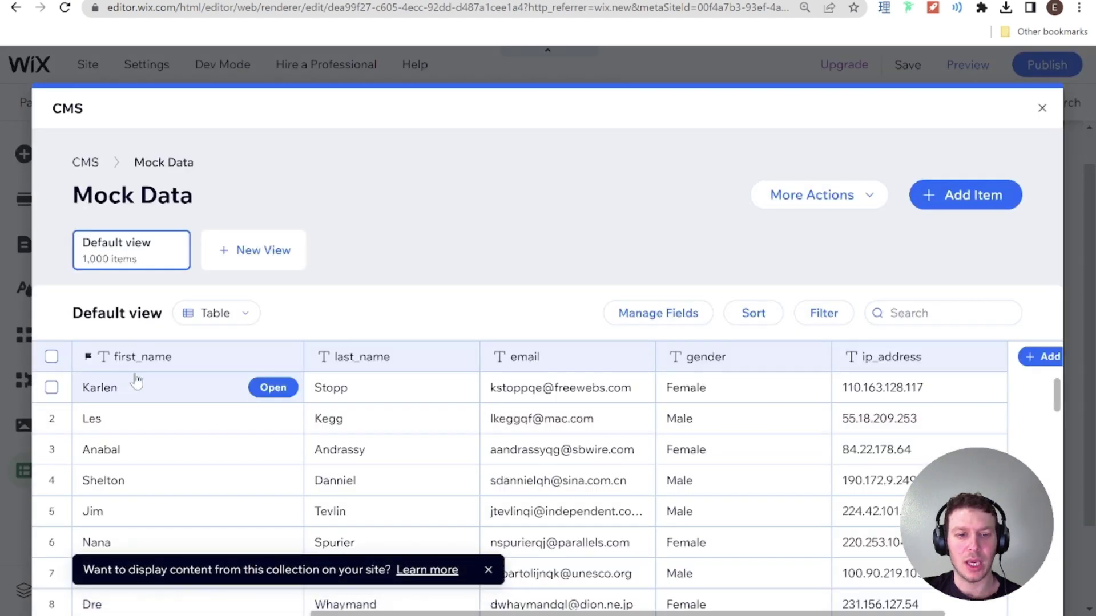
Rename the collection's first_name field to First Name, save it, and return to the page.
click(181, 365)
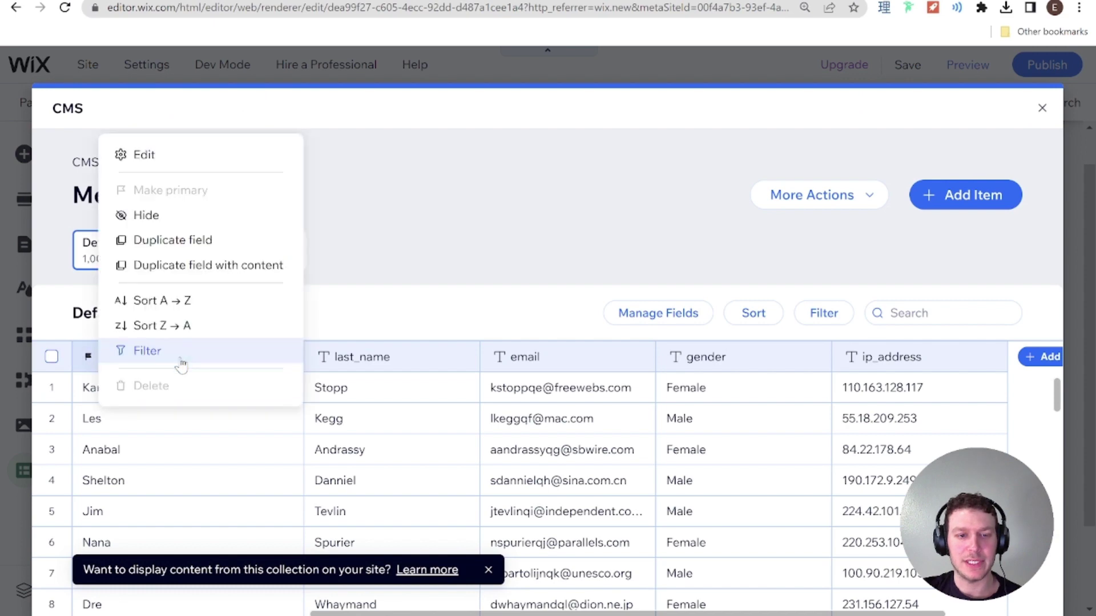
click(160, 163)
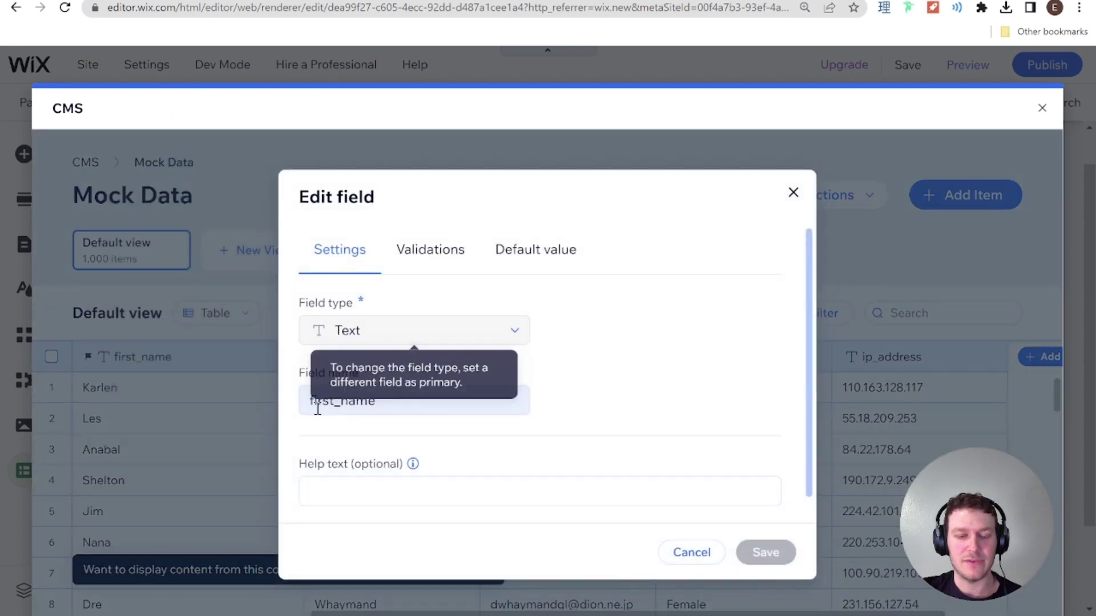
double_click(376, 402)
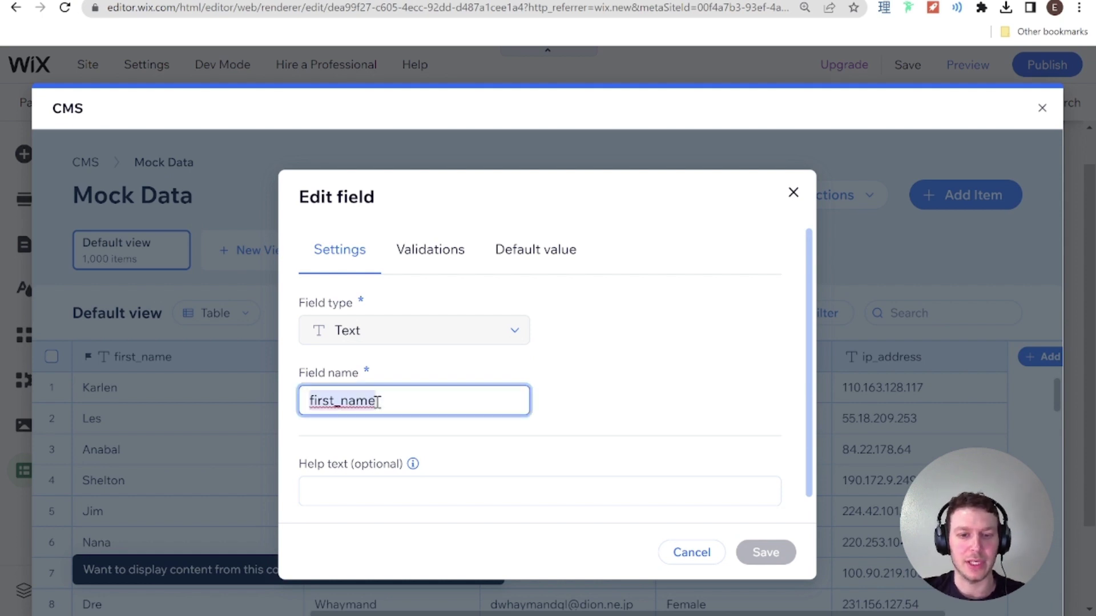
text(First)
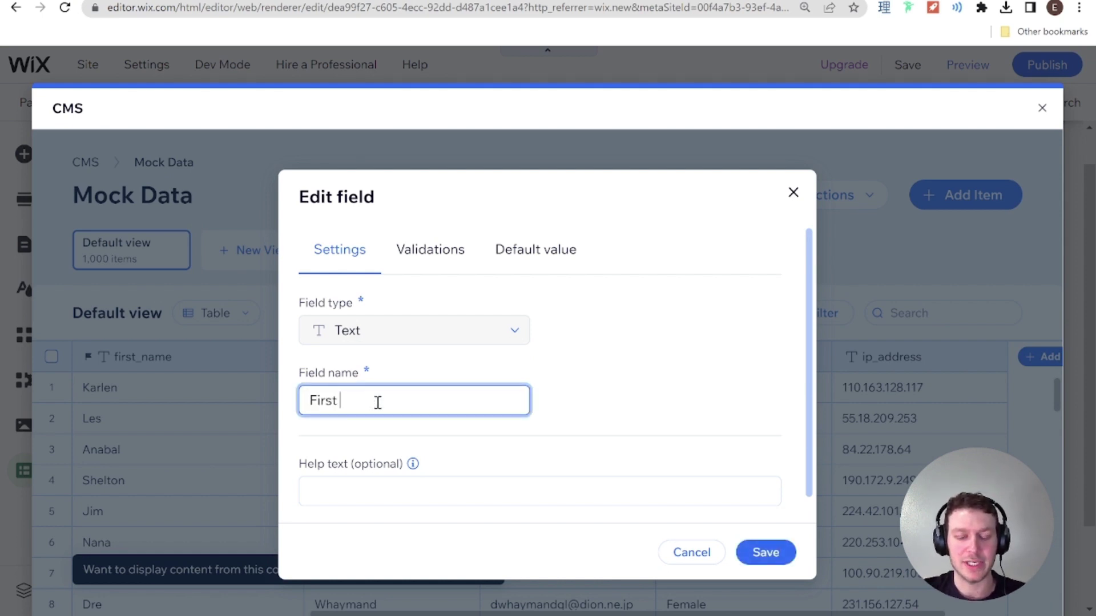
text( Name)
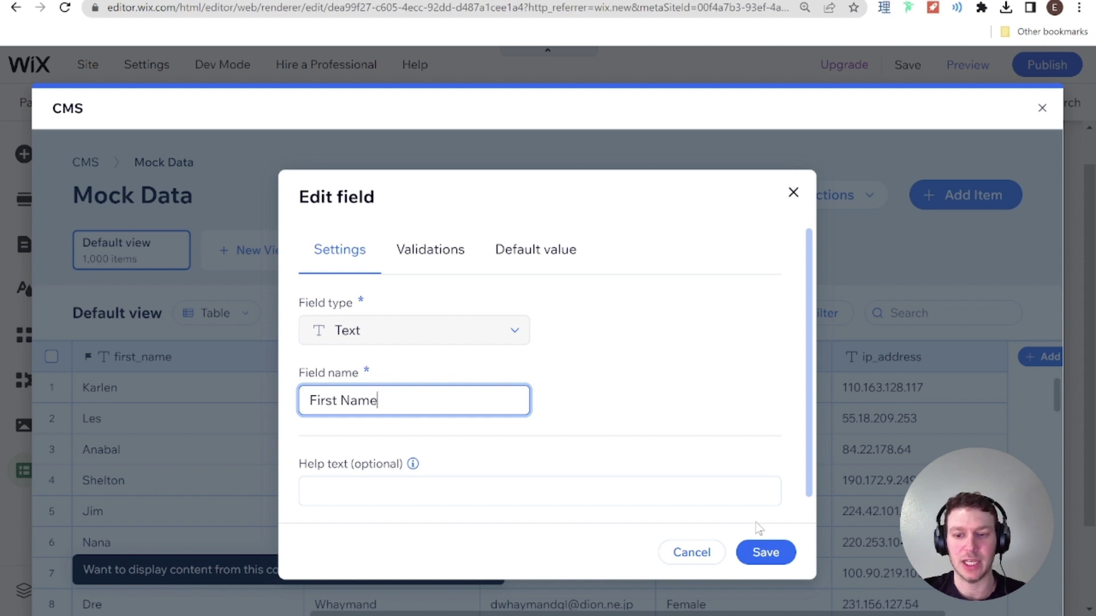
click(765, 553)
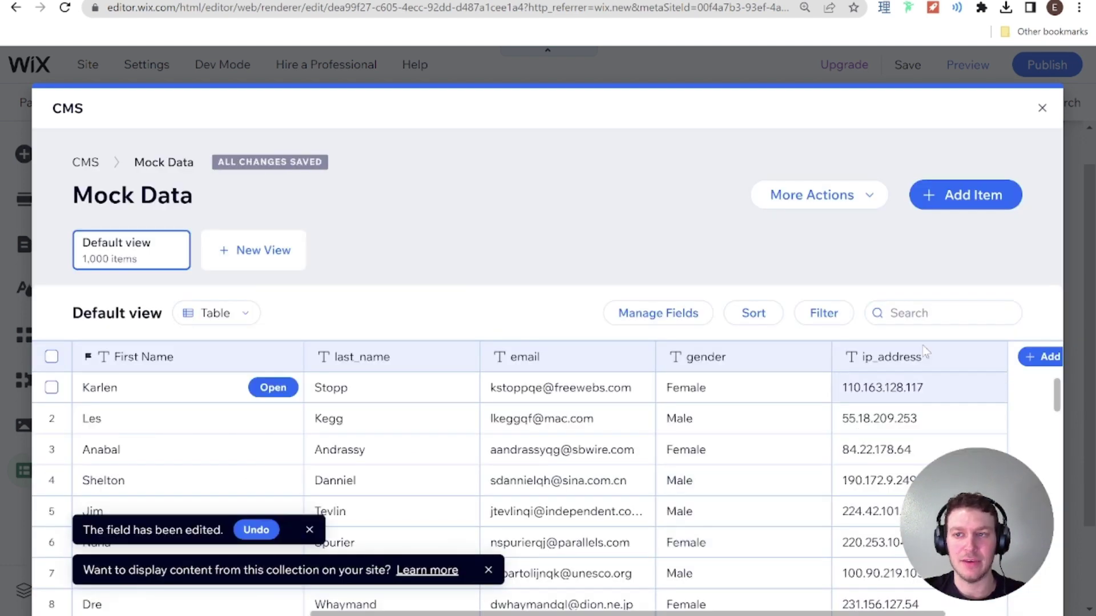
click(1041, 108)
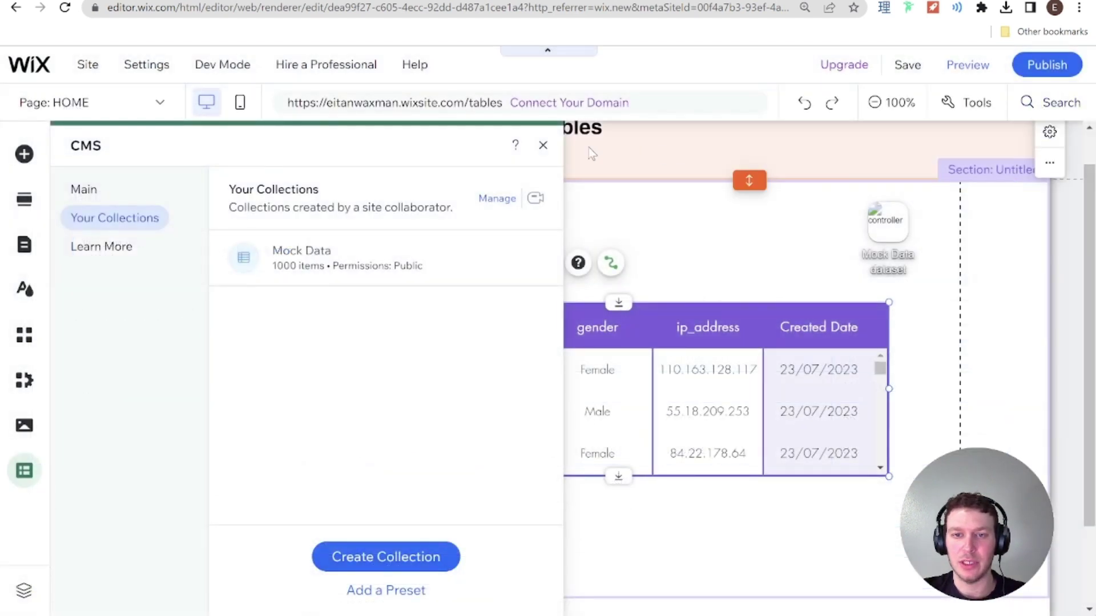
click(543, 145)
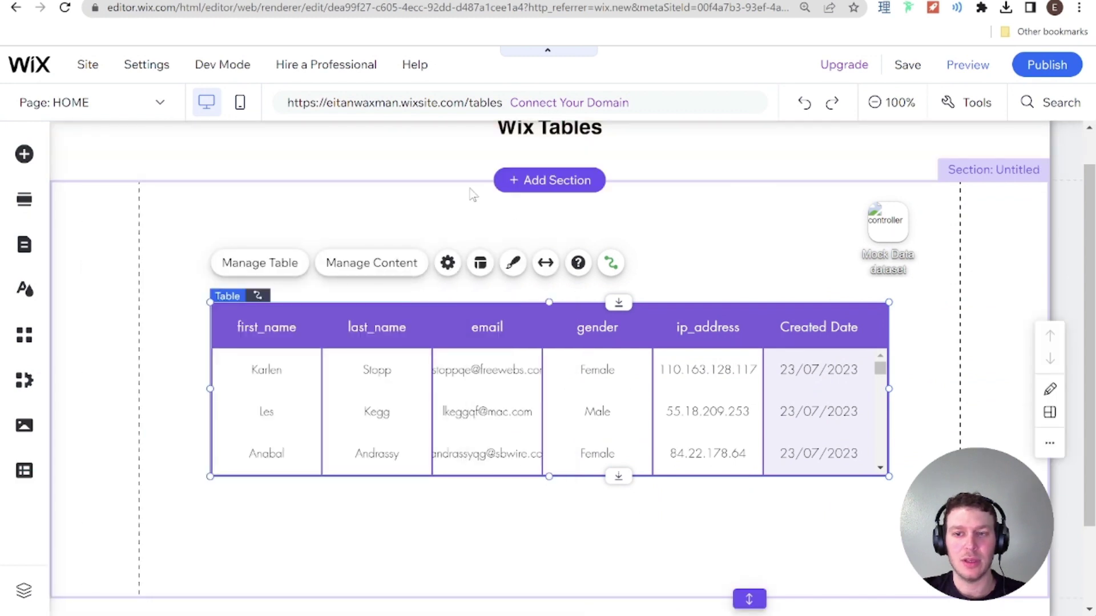
Preview the page to check the table's column headers, and return to the editor.
scroll(472, 194, down, 2)
scroll(472, 194, up, 2)
click(893, 242)
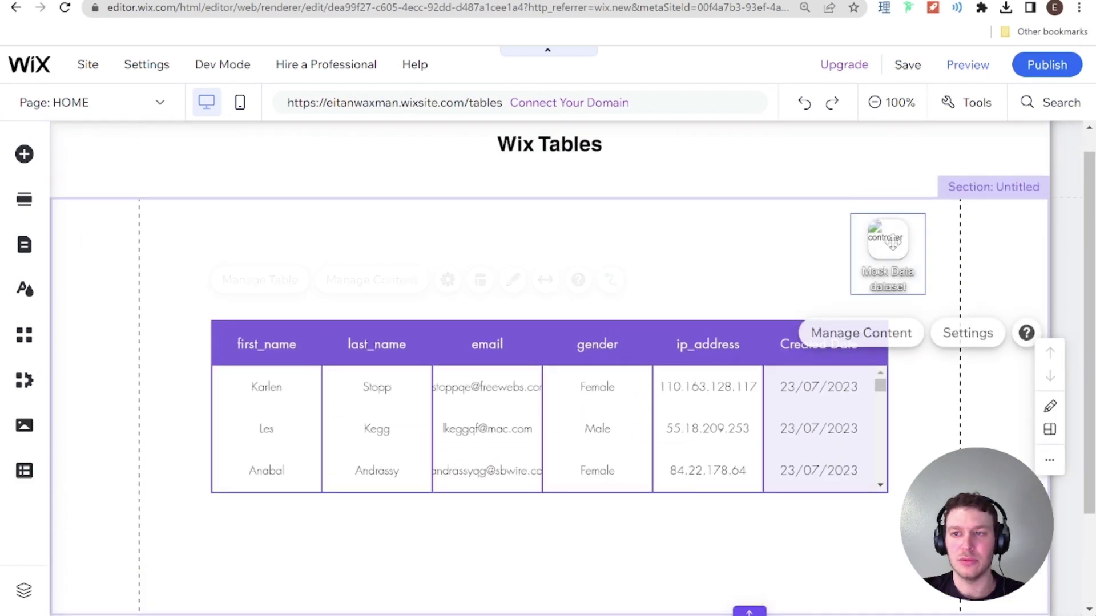
click(967, 64)
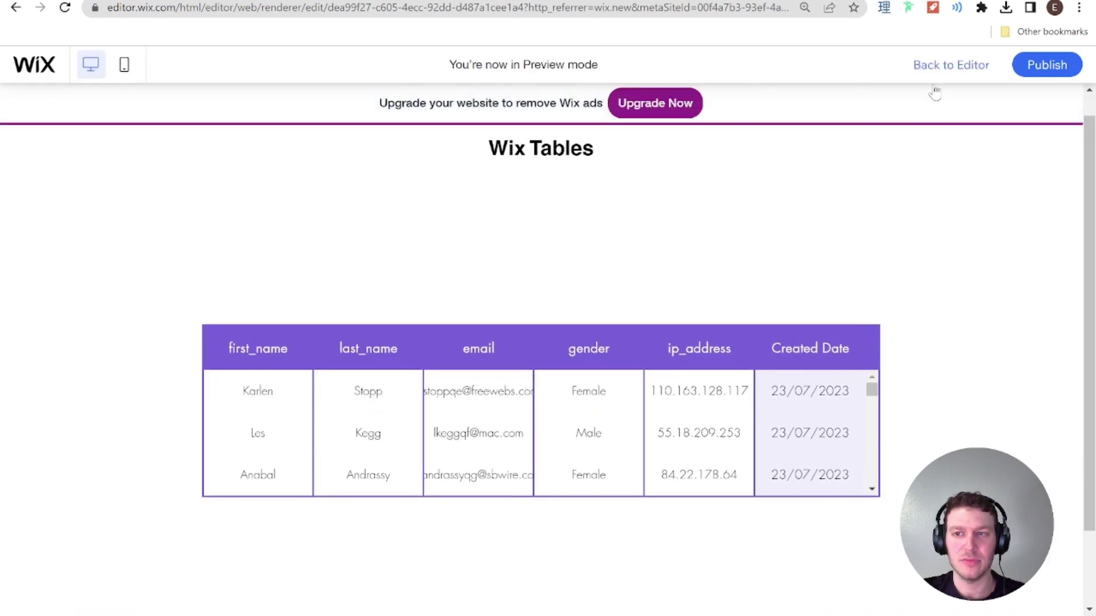
click(936, 65)
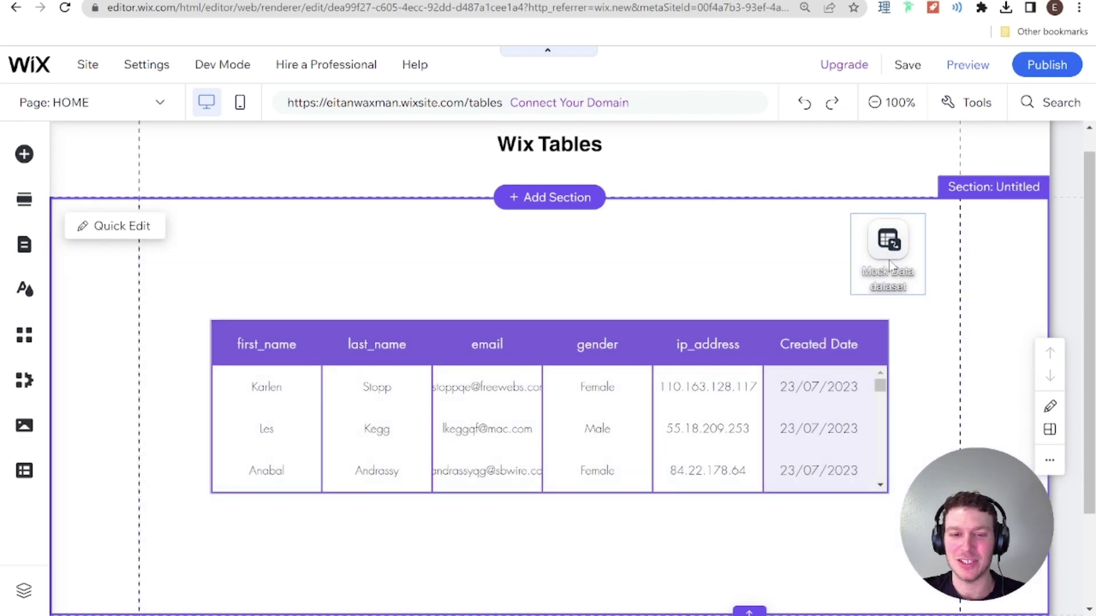
Disconnect the table from its dataset and reconnect it to the Mock Data dataset to refresh its column headers.
click(727, 343)
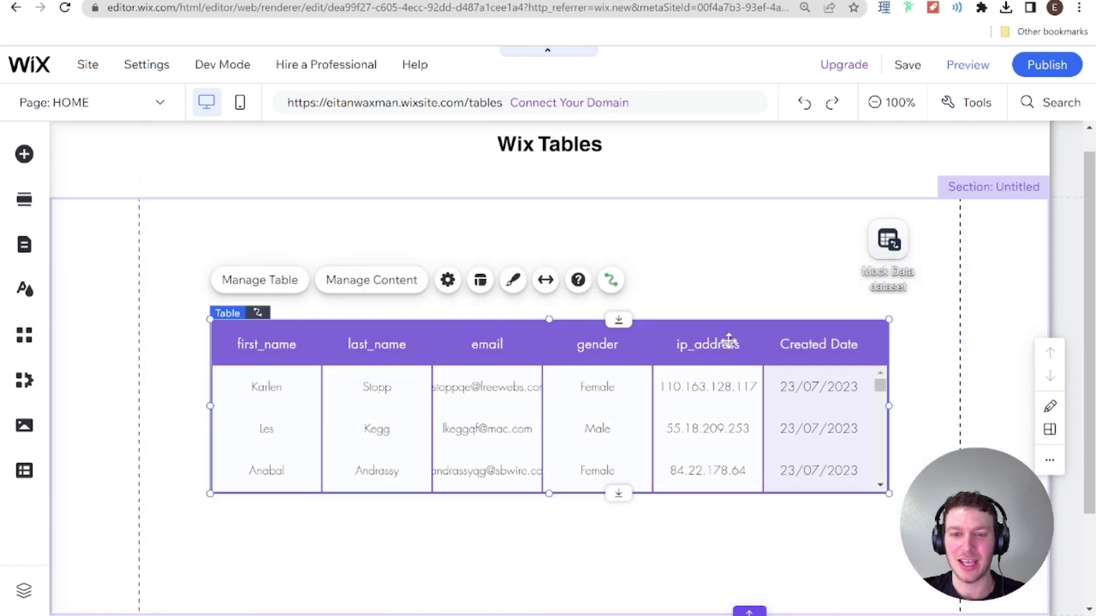
click(610, 280)
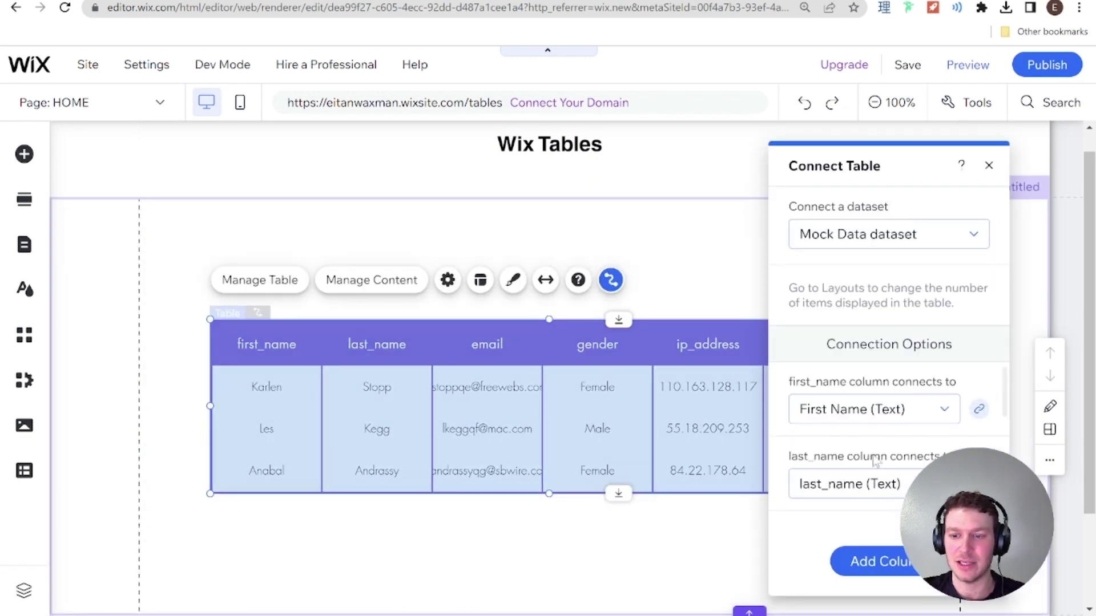
scroll(888, 405, down, 5)
scroll(886, 402, up, 5)
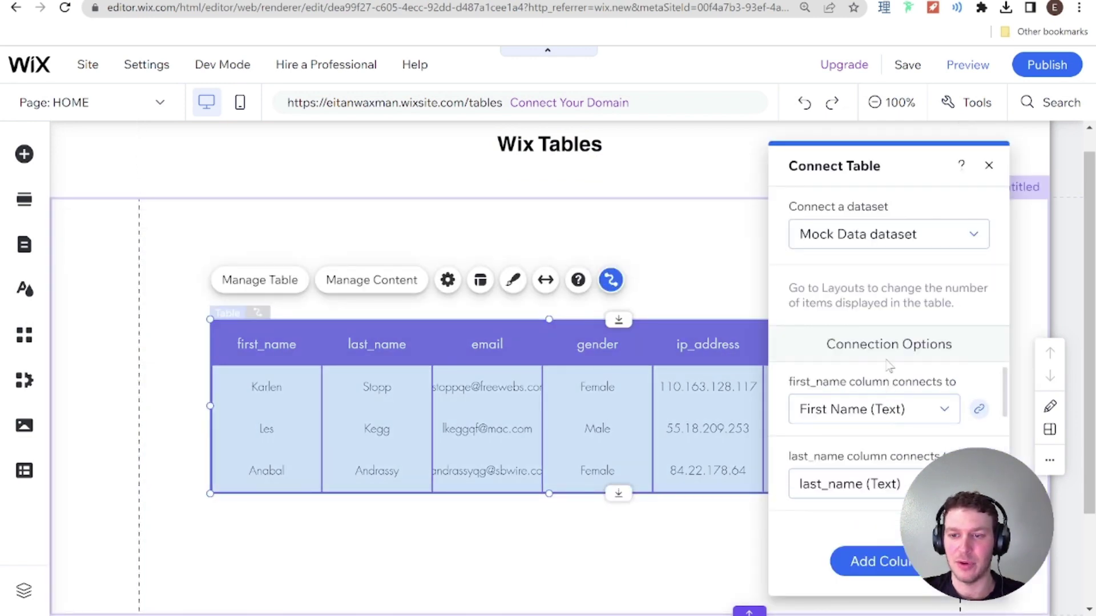
click(888, 241)
click(882, 268)
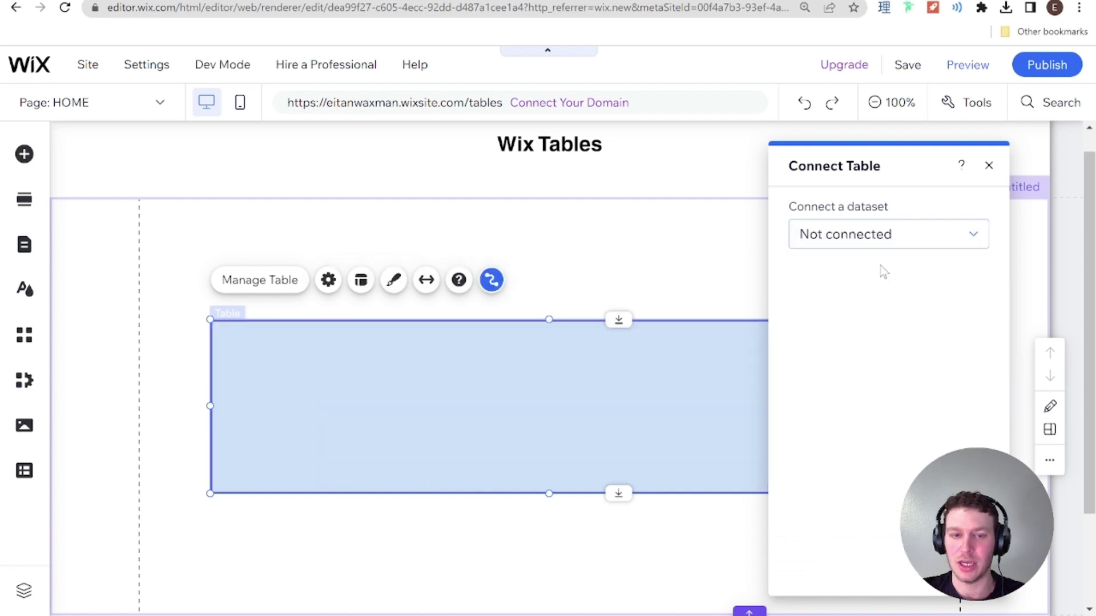
click(881, 247)
click(883, 297)
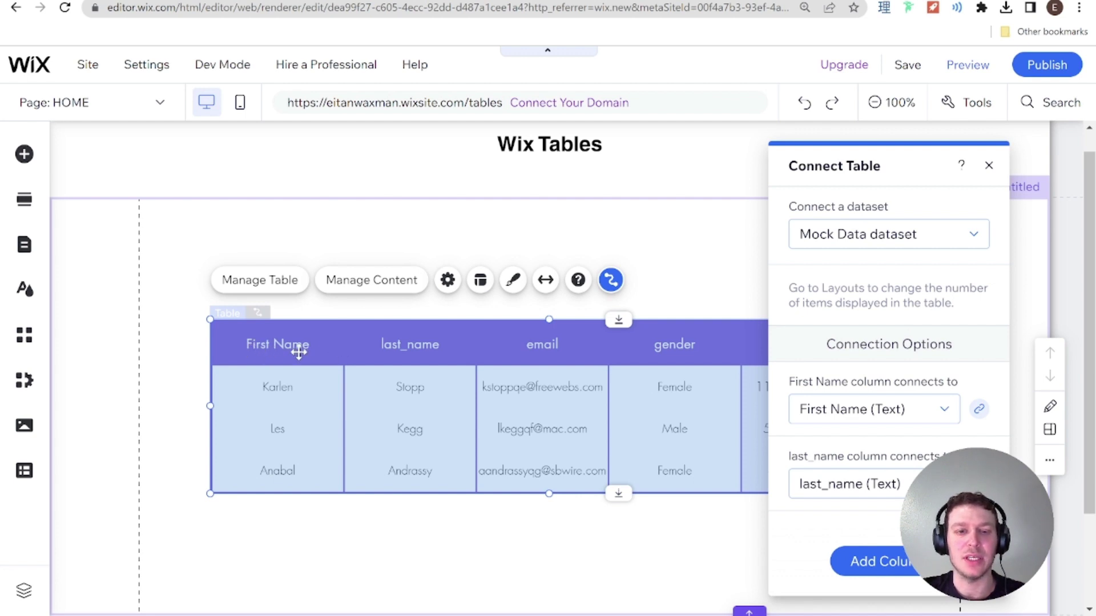
click(151, 321)
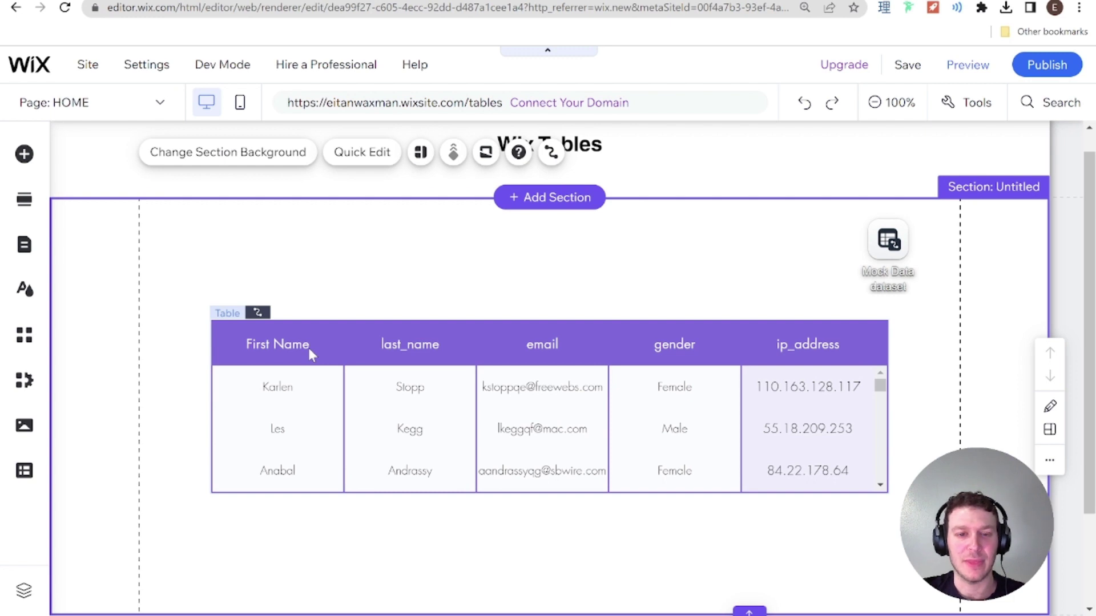
Try the Automatic table height in the table's layout settings and look over the resulting rows.
click(308, 347)
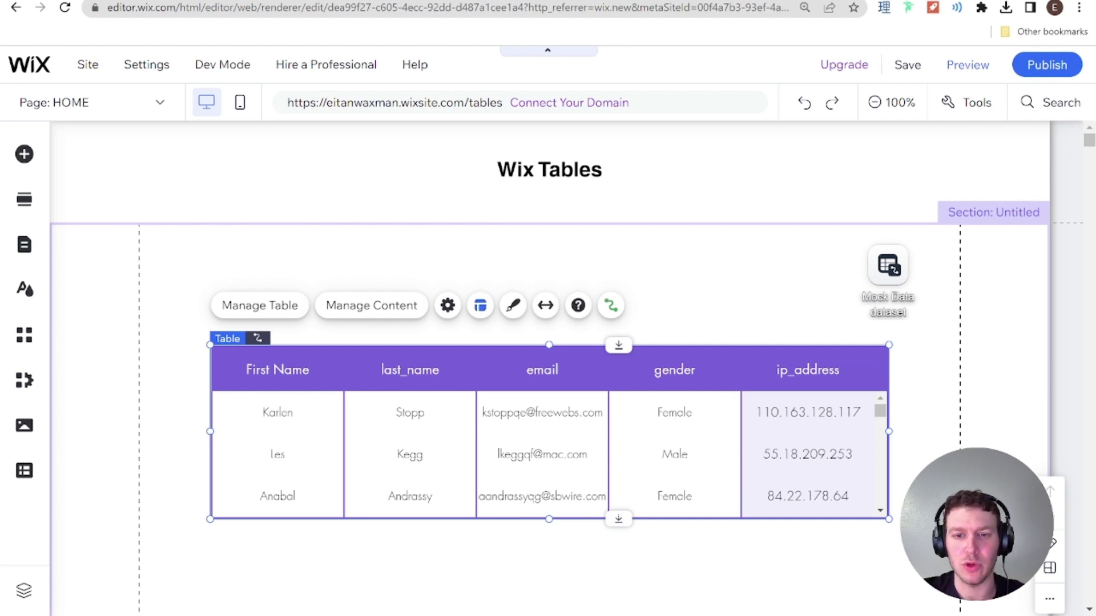
click(480, 307)
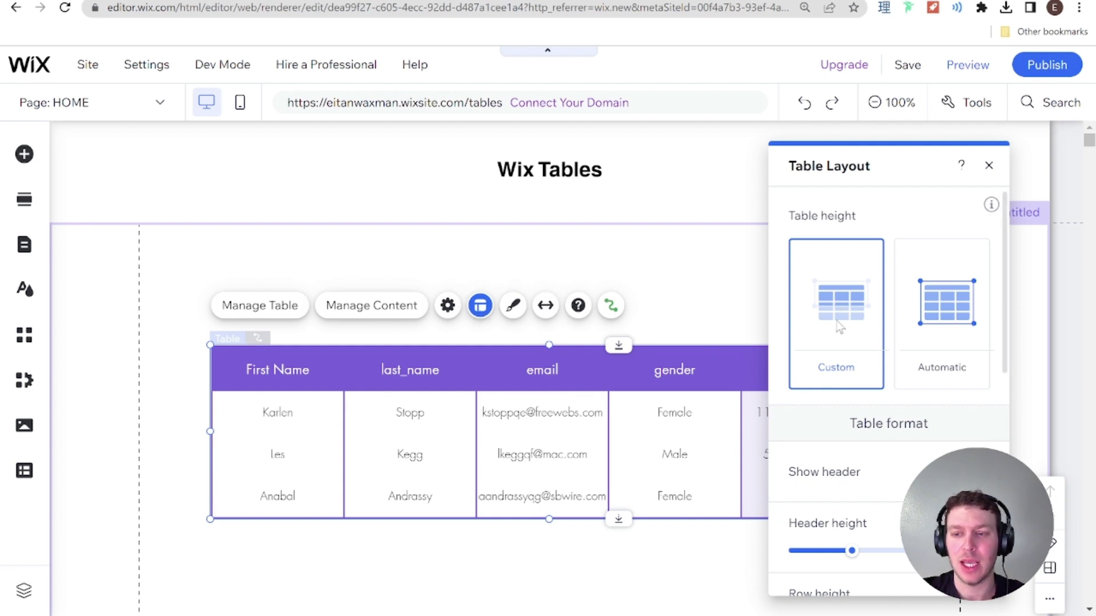
click(940, 315)
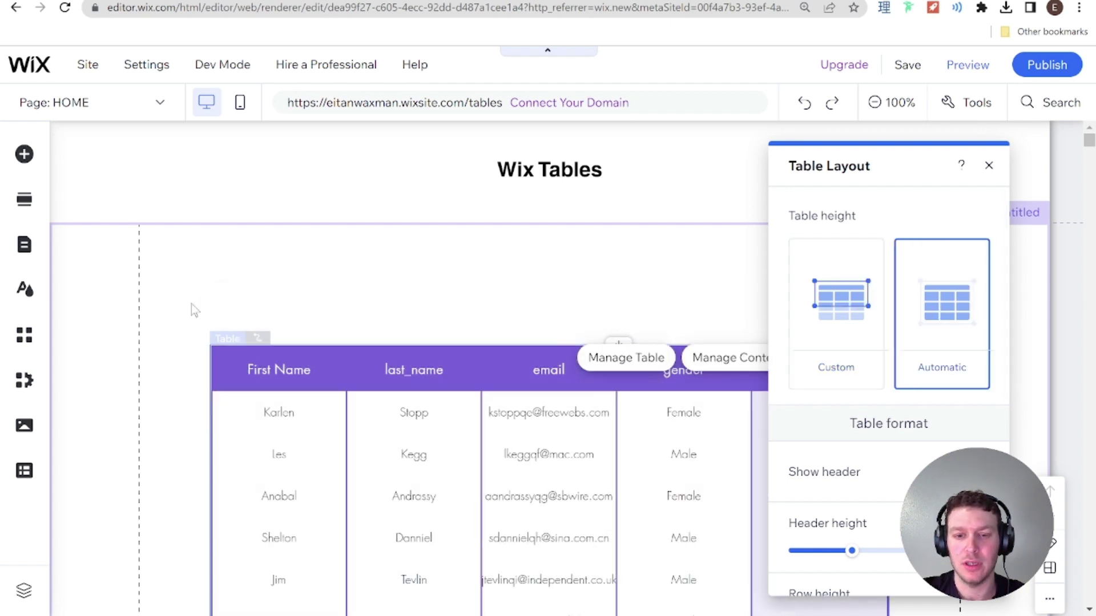
scroll(413, 464, down, 12)
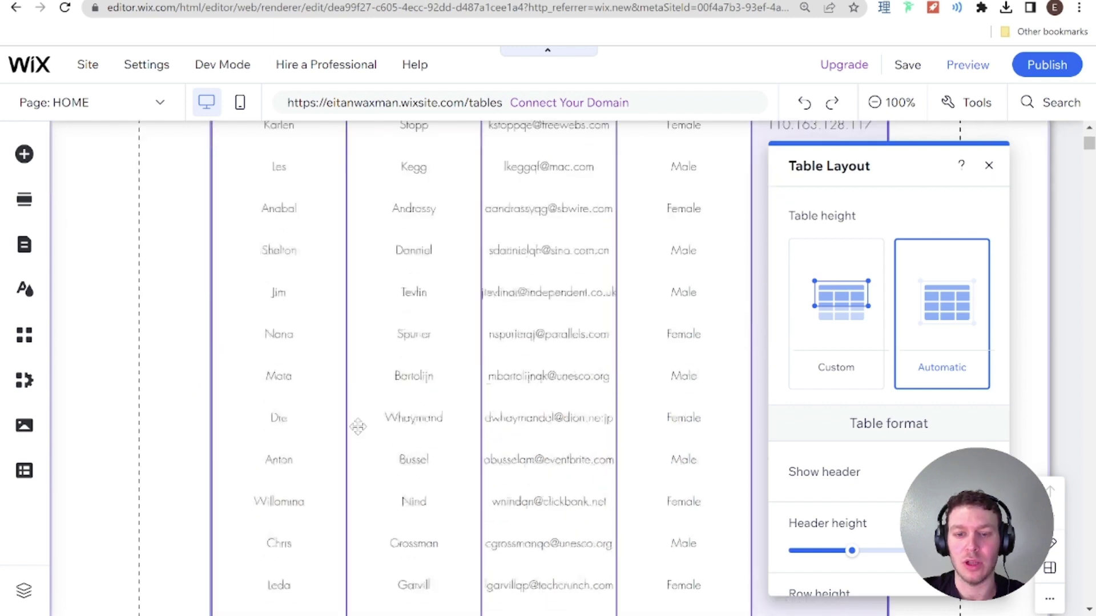
scroll(358, 427, up, 12)
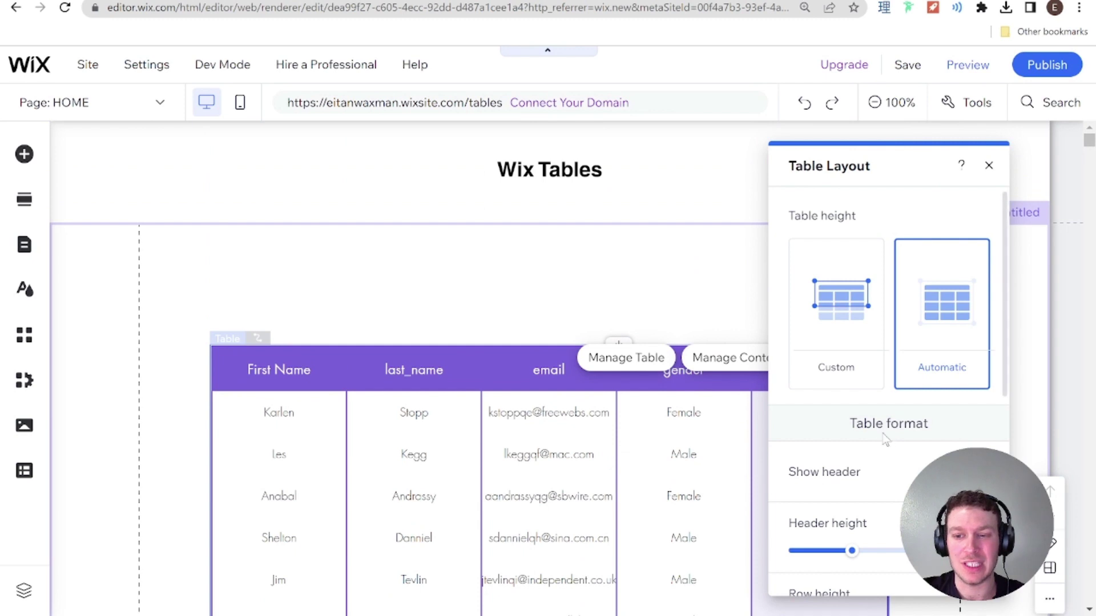
Set the table height back to Custom and look through the table format, column width, content alignment and pagination options.
scroll(896, 432, down, 5)
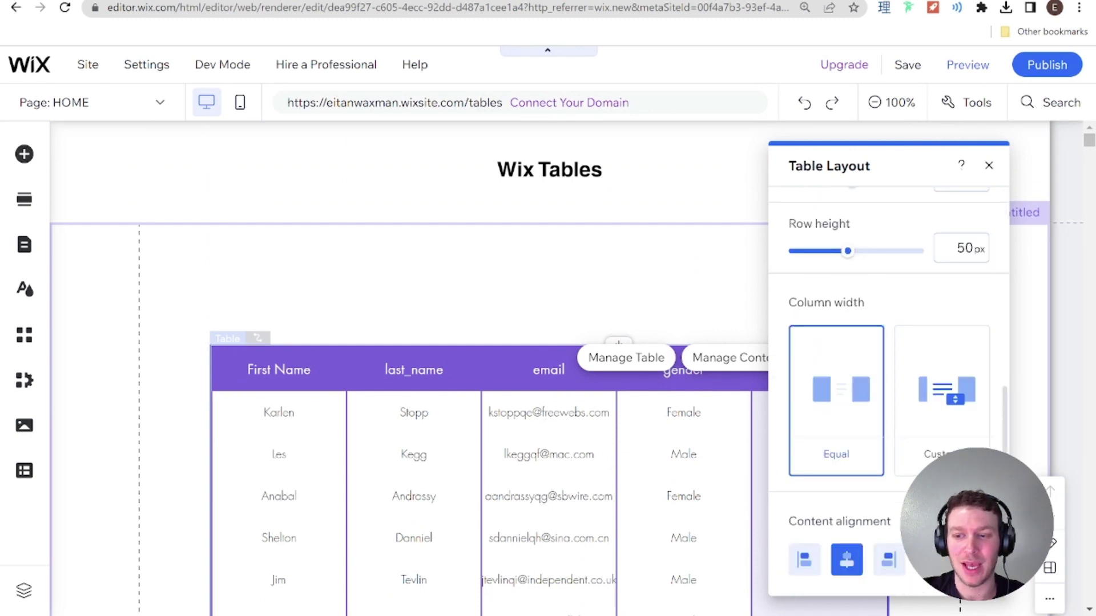
scroll(888, 387, up, 5)
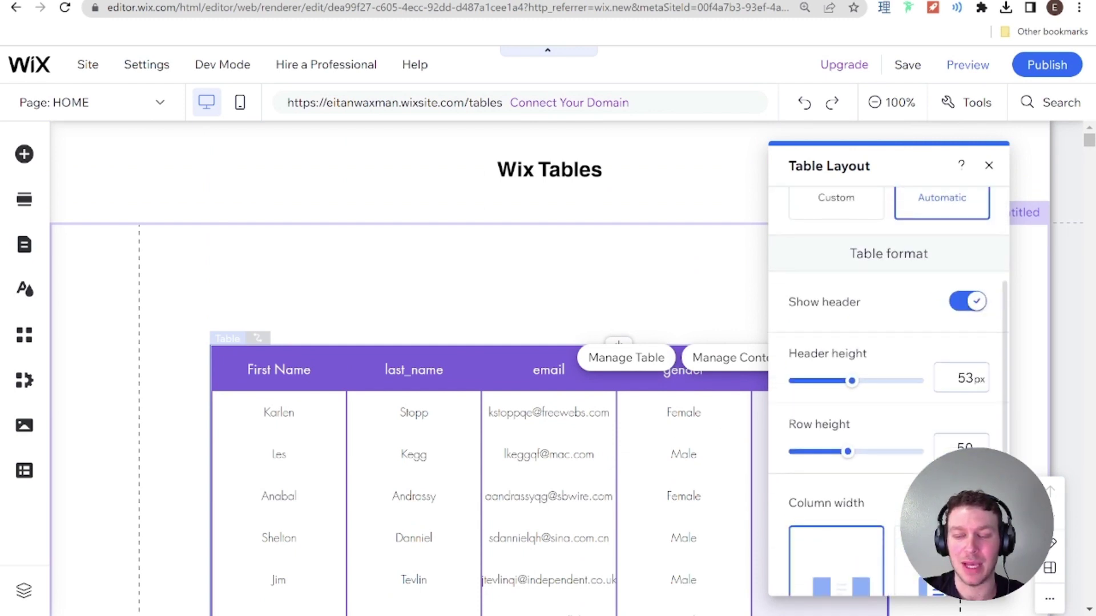
scroll(840, 339, up, 2)
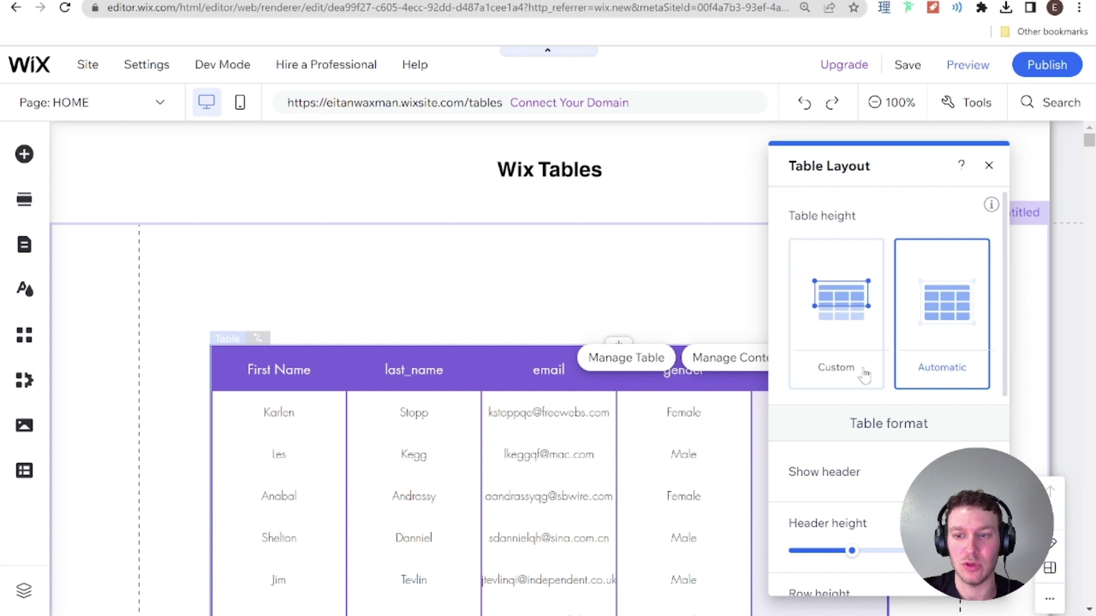
click(839, 339)
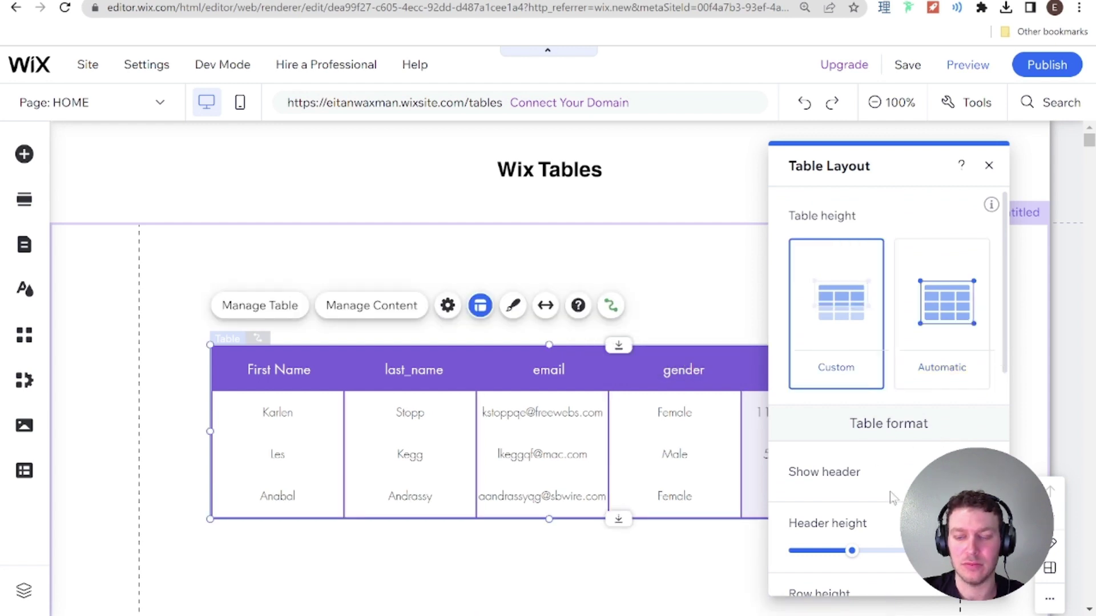
scroll(889, 480, down, 5)
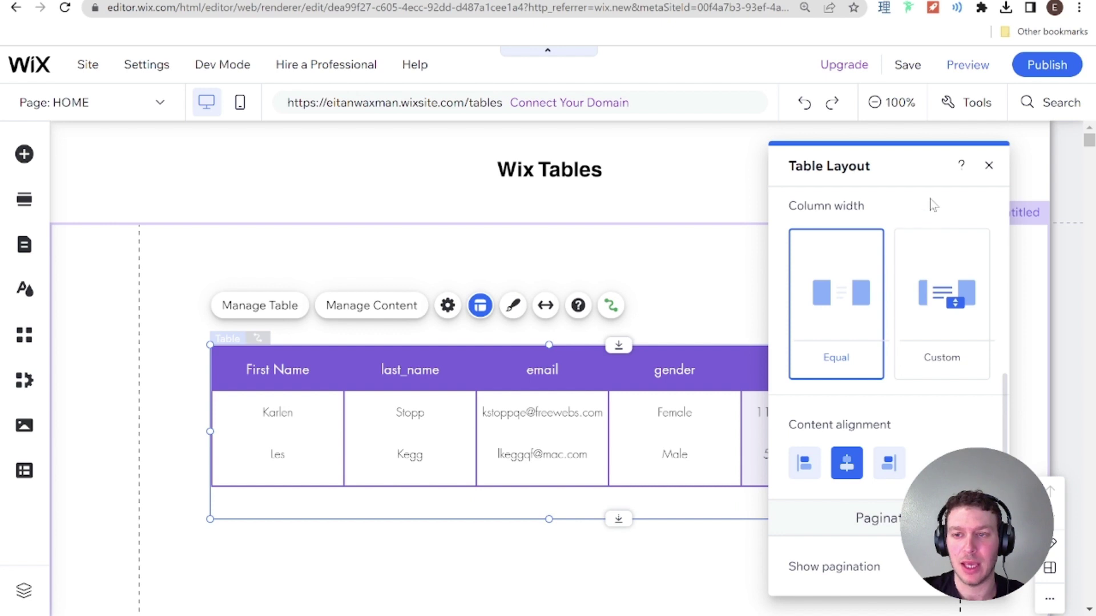
Move the layout settings clear of the table and extend the table's height downward until four rows show.
drag(906, 179, 1090, 197)
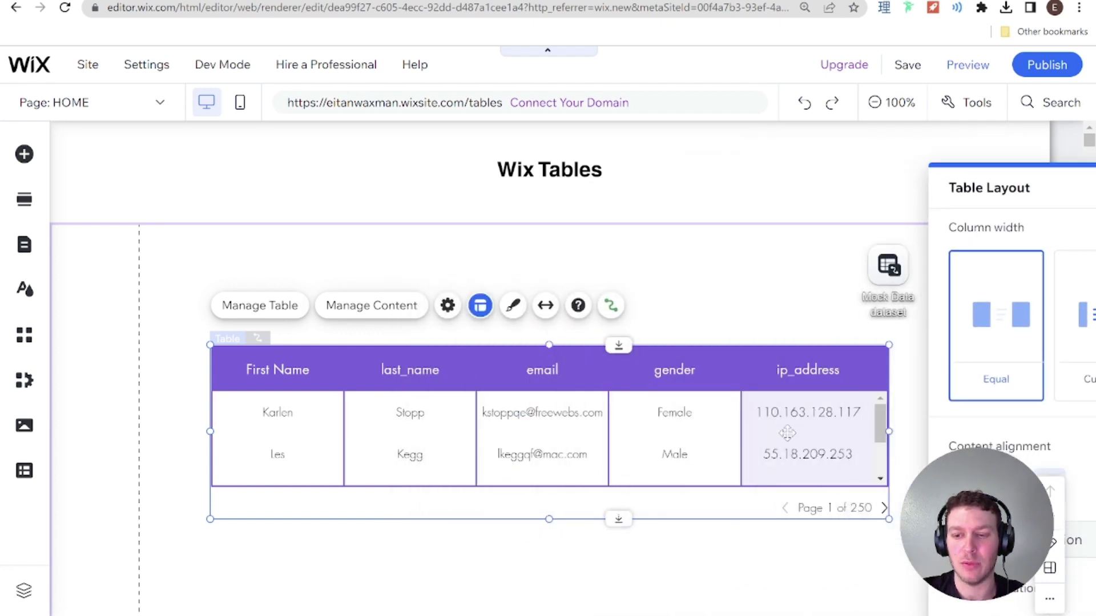
mouse_move(1005, 189)
mouse_down()
mouse_move(942, 190)
mouse_move(924, 166)
mouse_move(1003, 152)
mouse_move(1007, 173)
mouse_up()
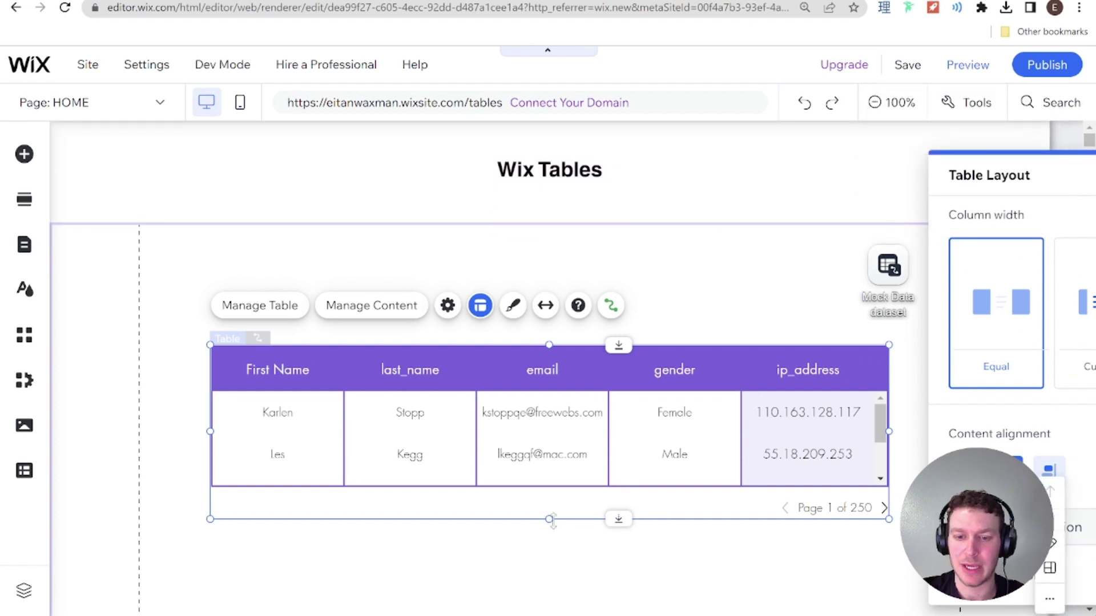
drag(552, 520, 543, 596)
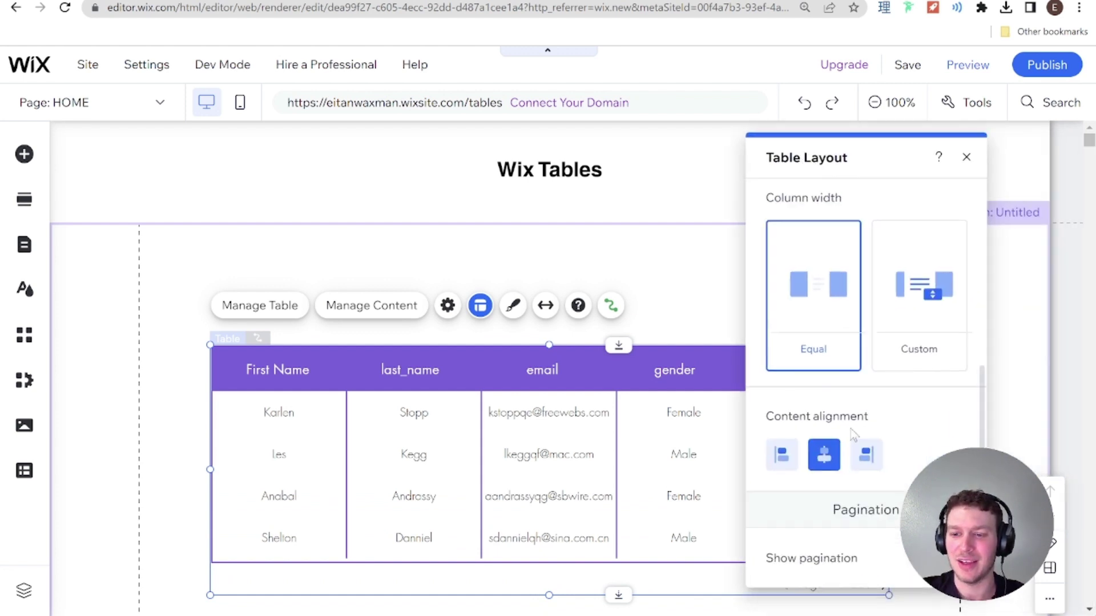
Set the table's pagination to 12 rows per page and move the layout settings off its last column.
scroll(853, 435, down, 3)
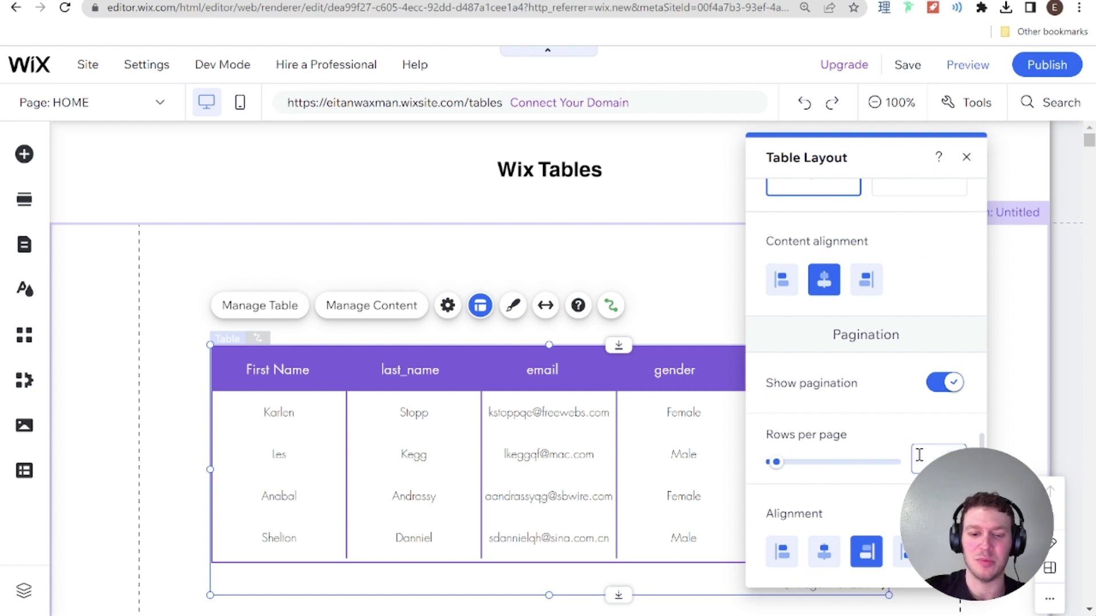
text(10)
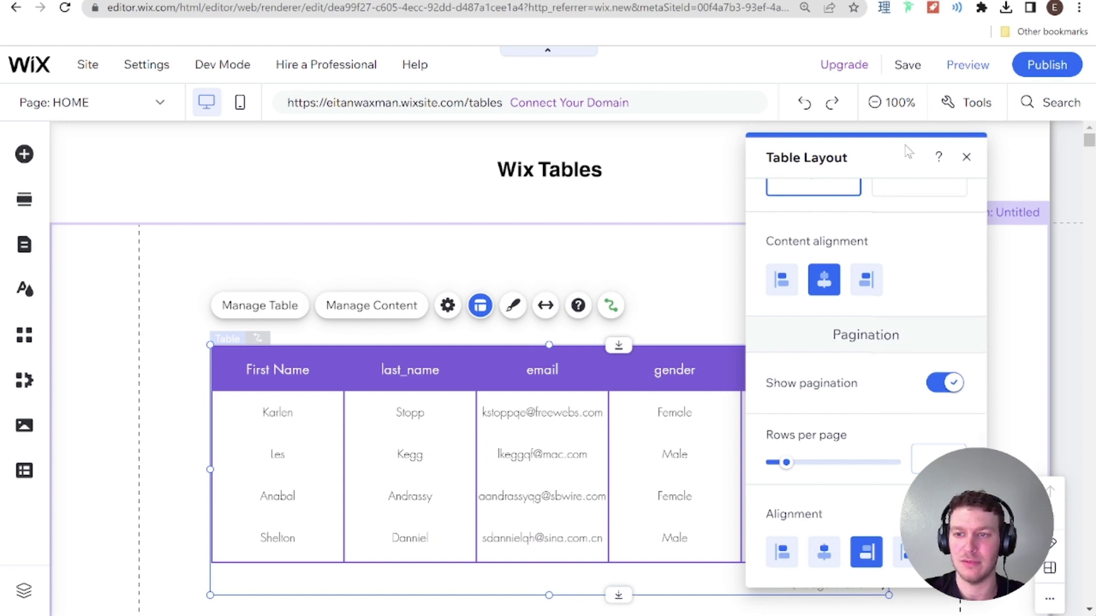
drag(857, 160, 559, 211)
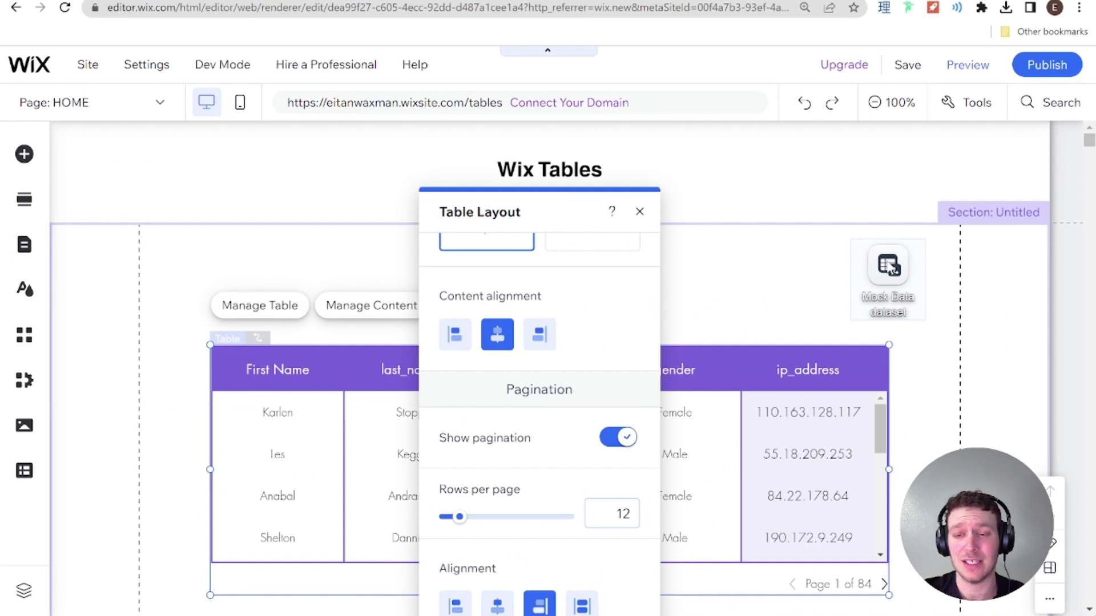
Open the Mock Data dataset's content manager, close it, and check the number of items to display in the dataset settings.
key(Escape)
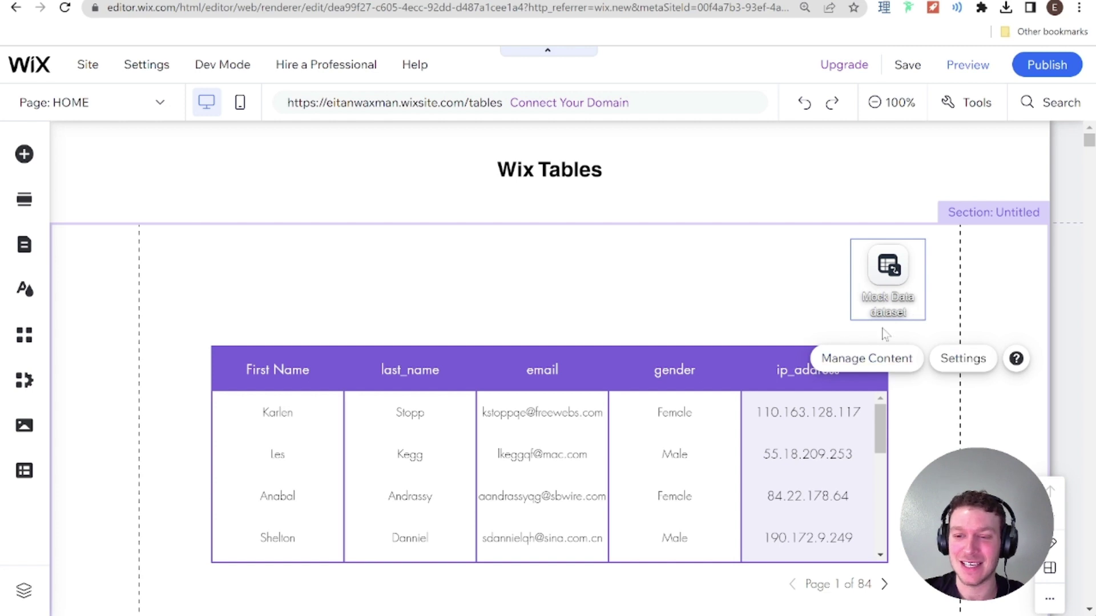
click(882, 360)
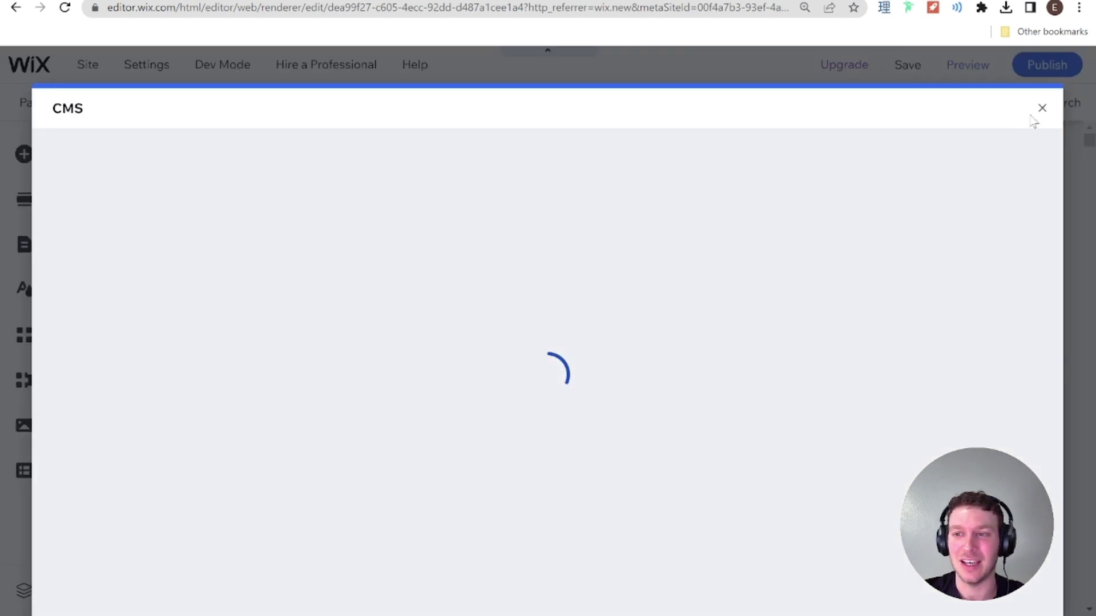
click(1041, 109)
click(965, 358)
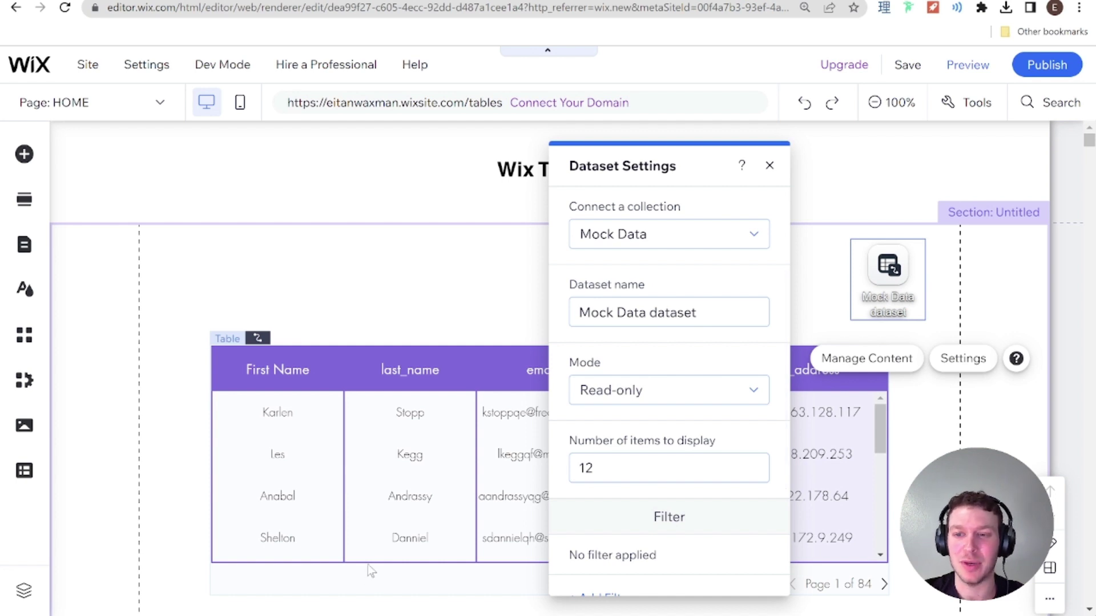
Try left content alignment in the table's layout settings and set it back to center.
click(398, 401)
click(480, 305)
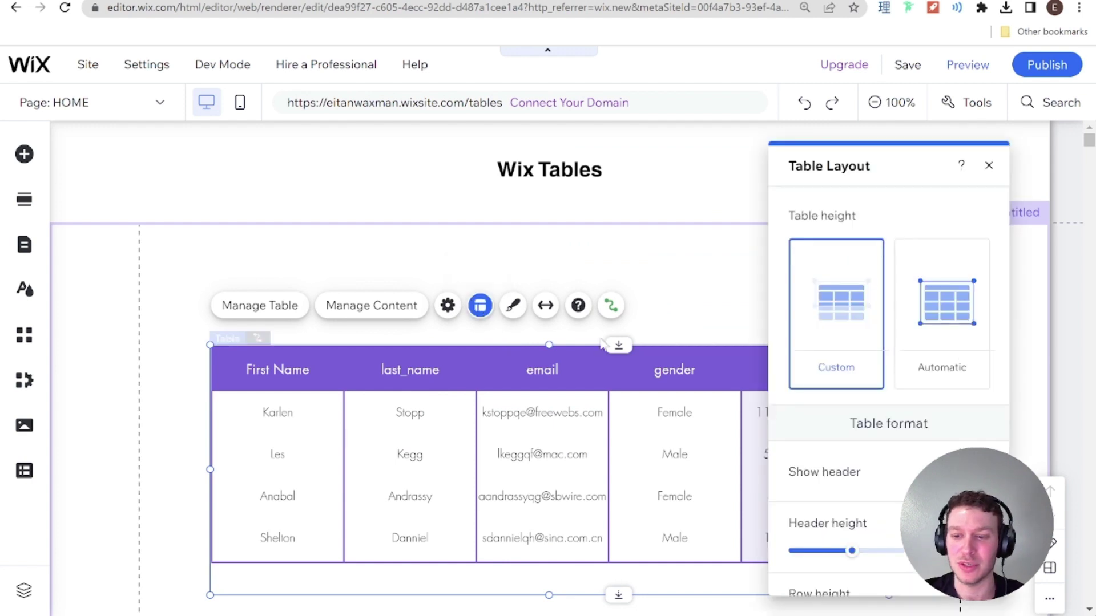
scroll(850, 470, down, 10)
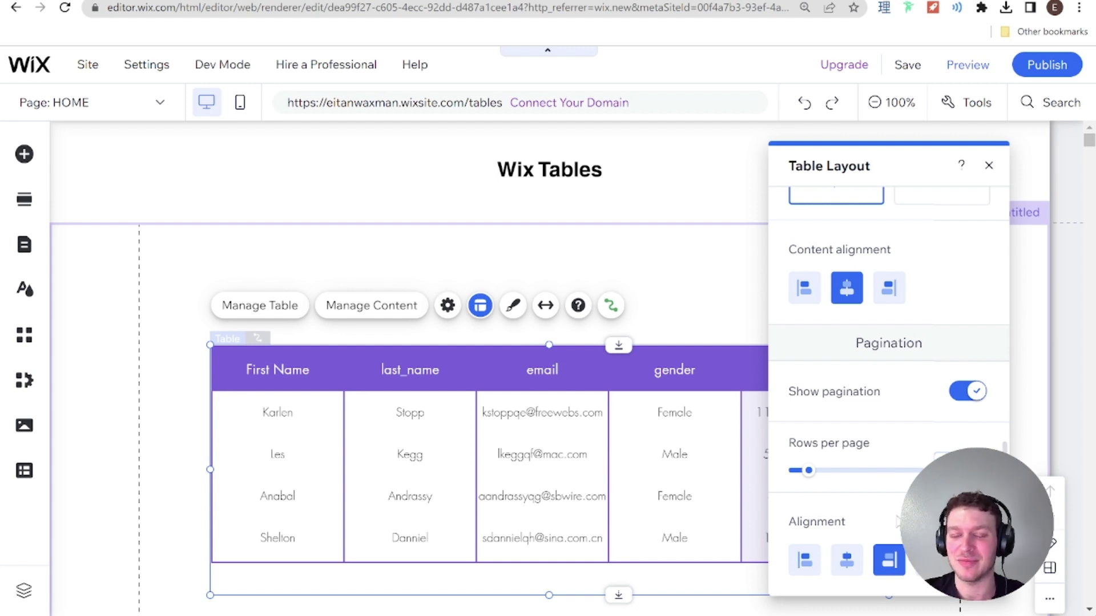
scroll(839, 502, up, 2)
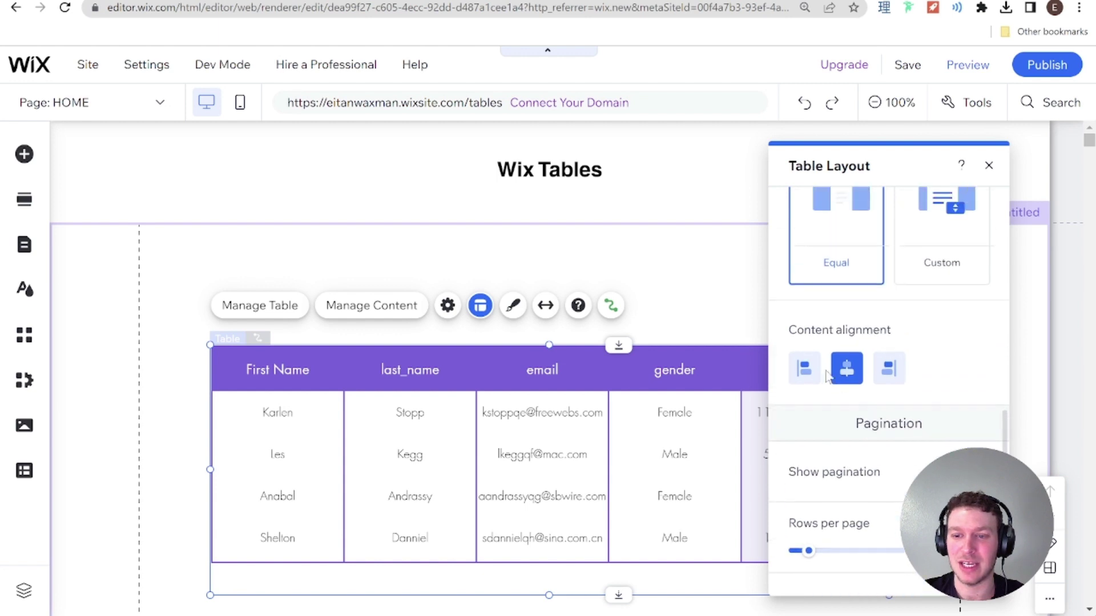
click(805, 368)
click(846, 369)
Compare the left and center pagination alignments, keep the pagination centered, and close the layout settings.
scroll(894, 421, down, 2)
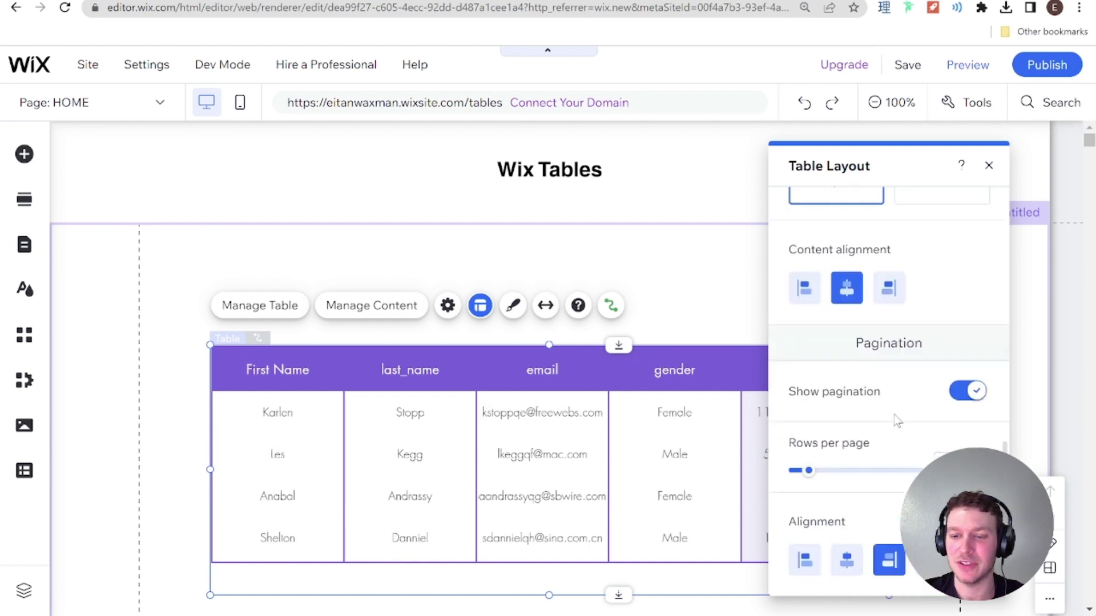
click(856, 564)
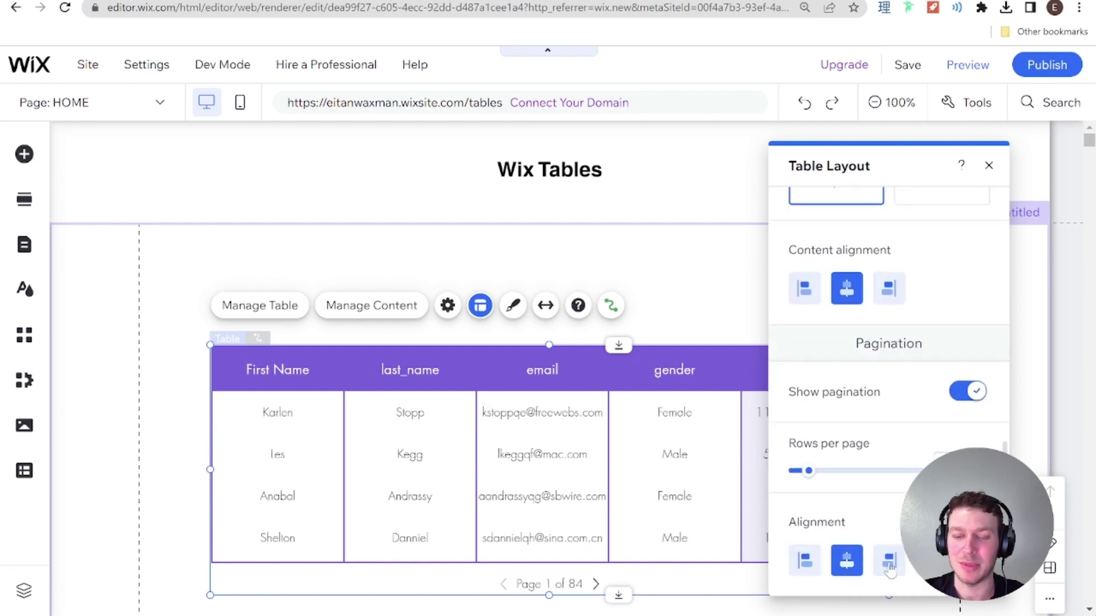
click(805, 561)
click(847, 561)
scroll(858, 481, up, 5)
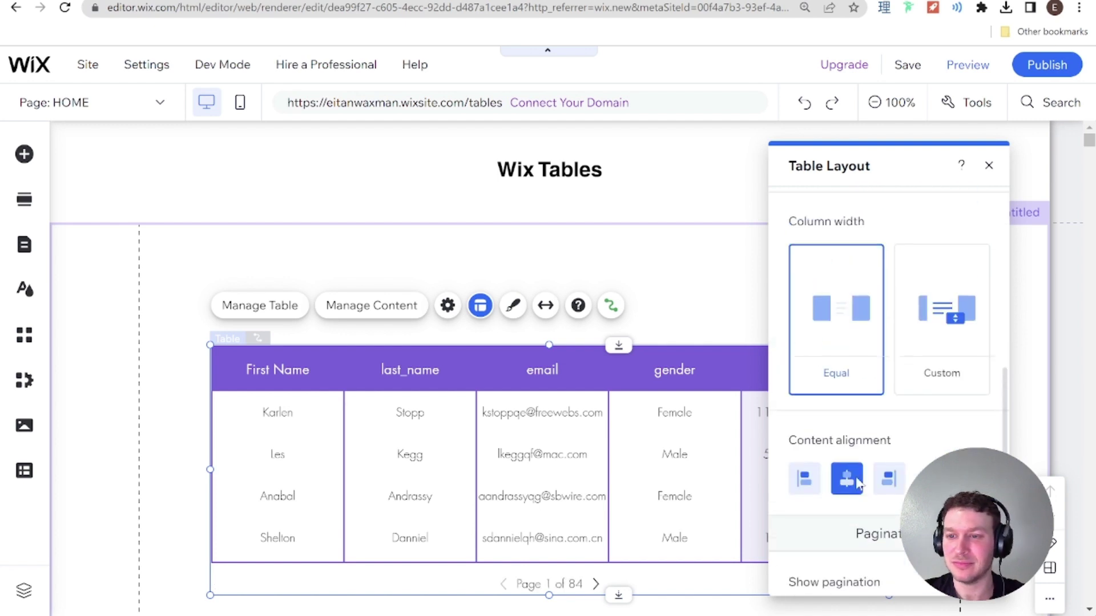
scroll(858, 481, up, 3)
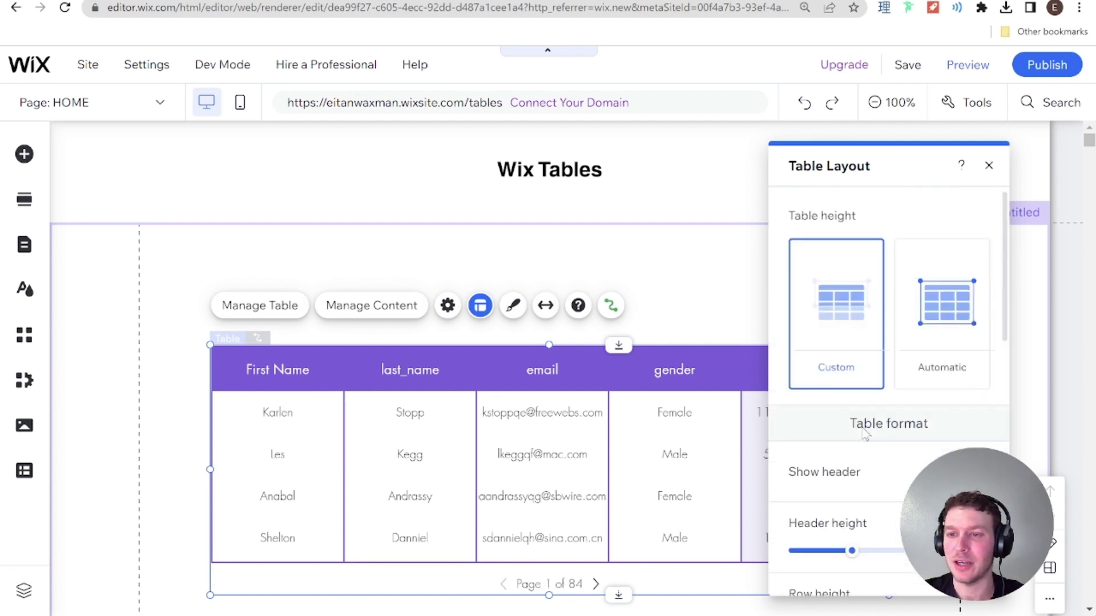
click(989, 165)
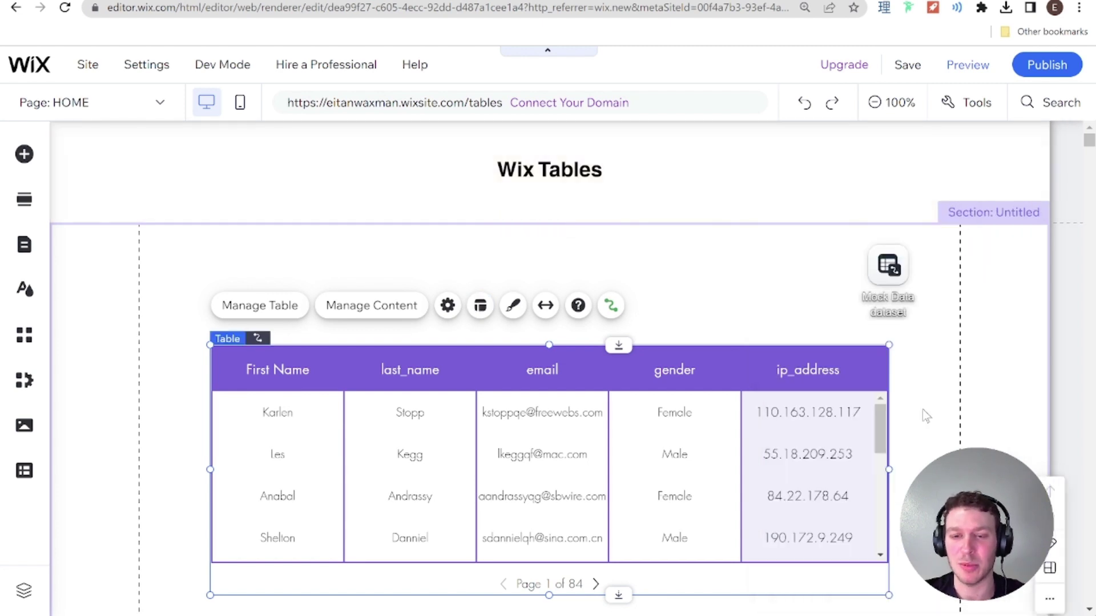
Narrow the table slightly by moving its right edge inward.
scroll(761, 361, down, 2)
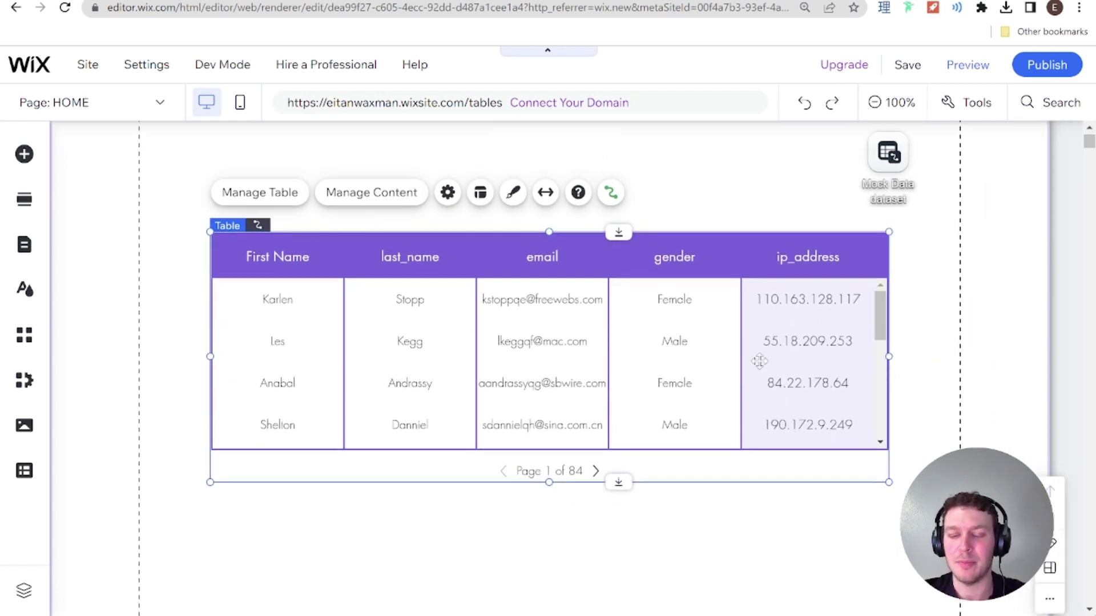
scroll(760, 361, up, 1)
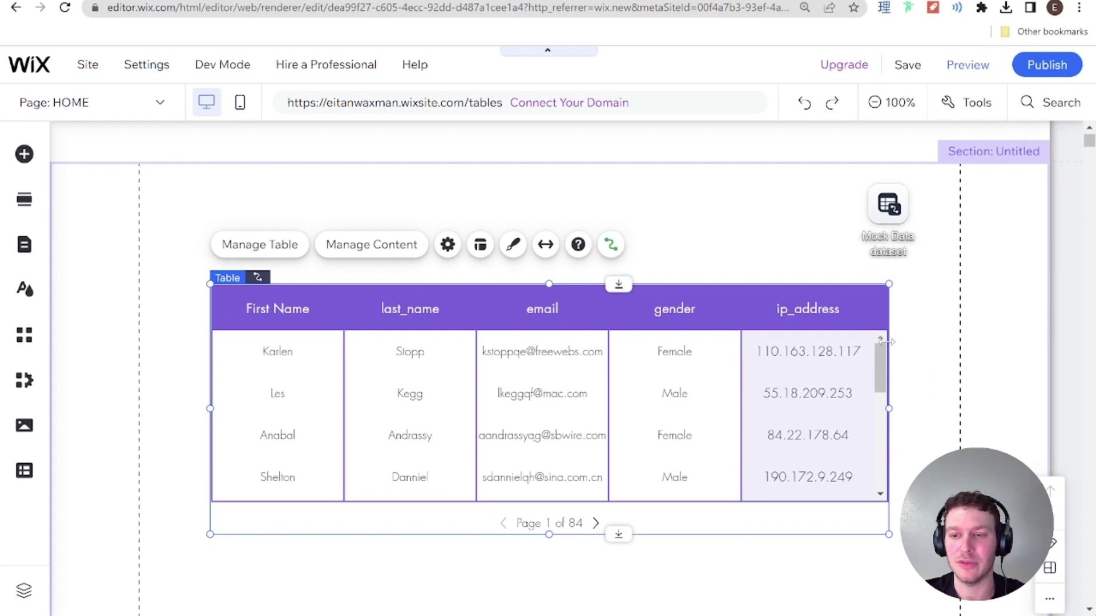
mouse_move(887, 342)
mouse_down()
mouse_move(912, 341)
mouse_move(880, 342)
mouse_up()
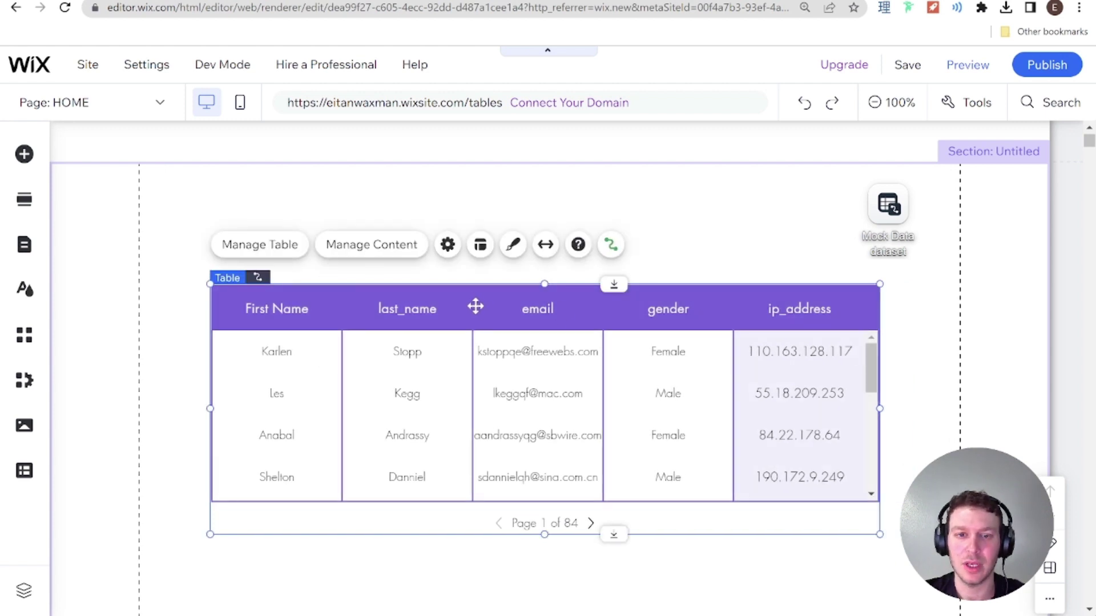
Look over the table's settings and the collection fields its columns connect to in the dataset connection.
click(447, 244)
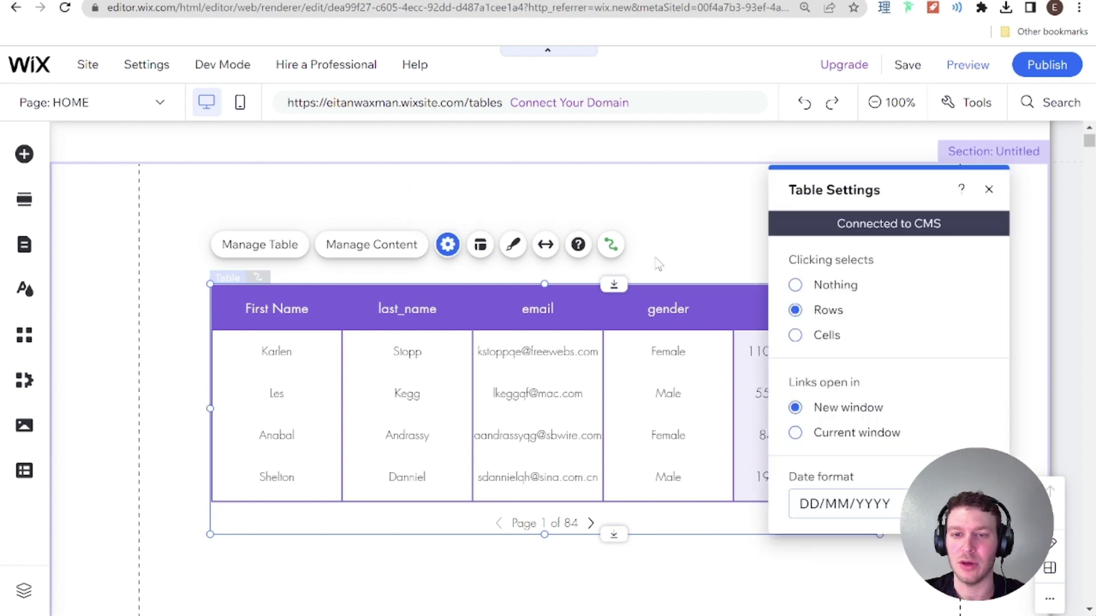
click(609, 248)
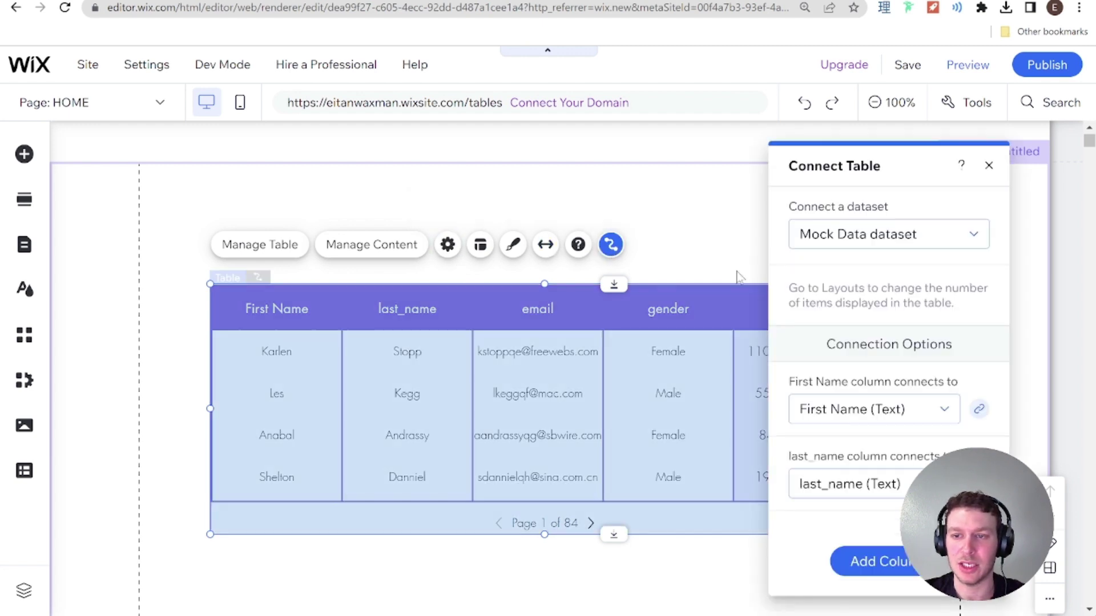
scroll(854, 343, down, 3)
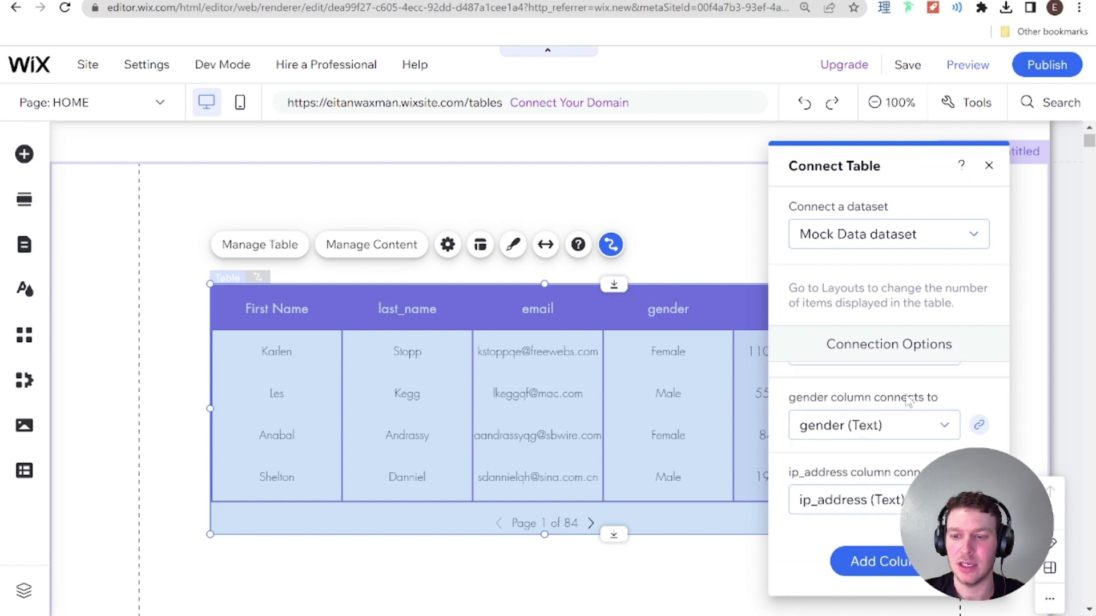
scroll(971, 422, up, 3)
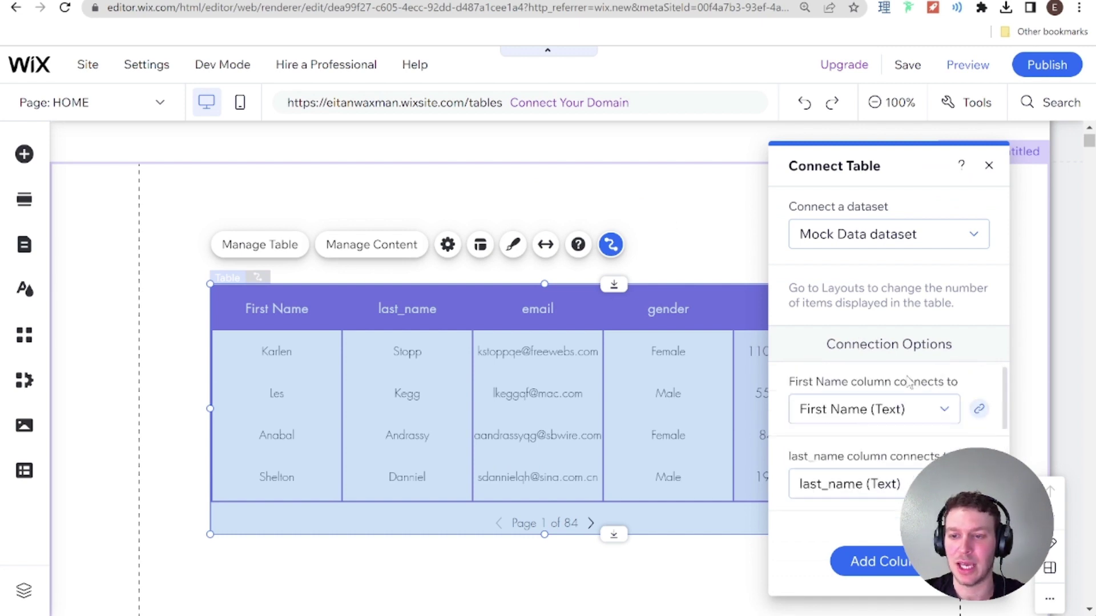
scroll(941, 435, down, 3)
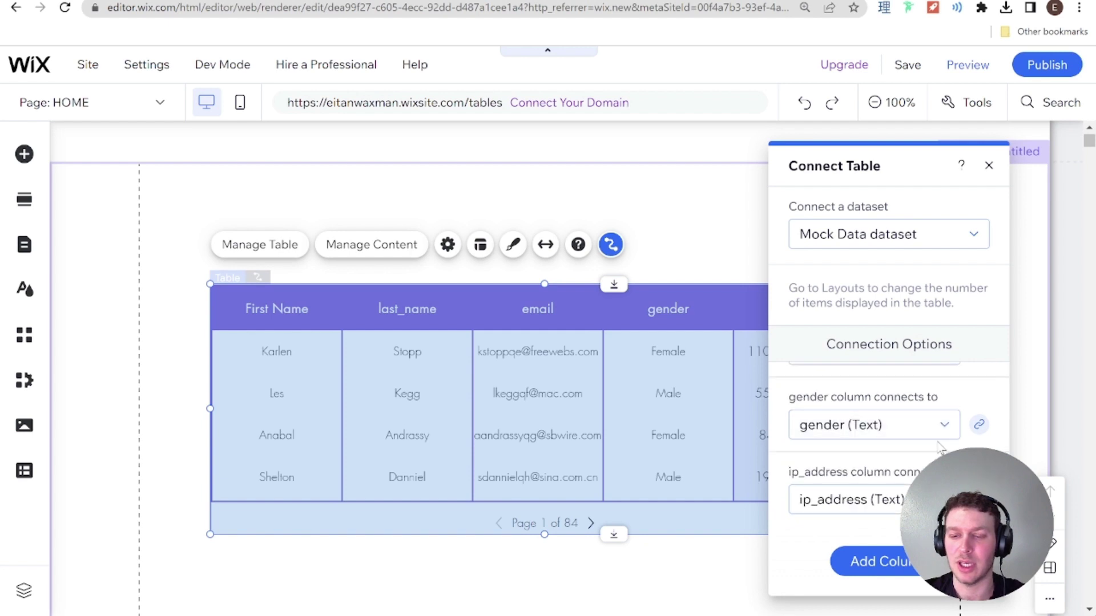
scroll(939, 431, up, 3)
Try setting the First Name column to Not connected, and reconnect it to the First Name (Text) field.
click(942, 419)
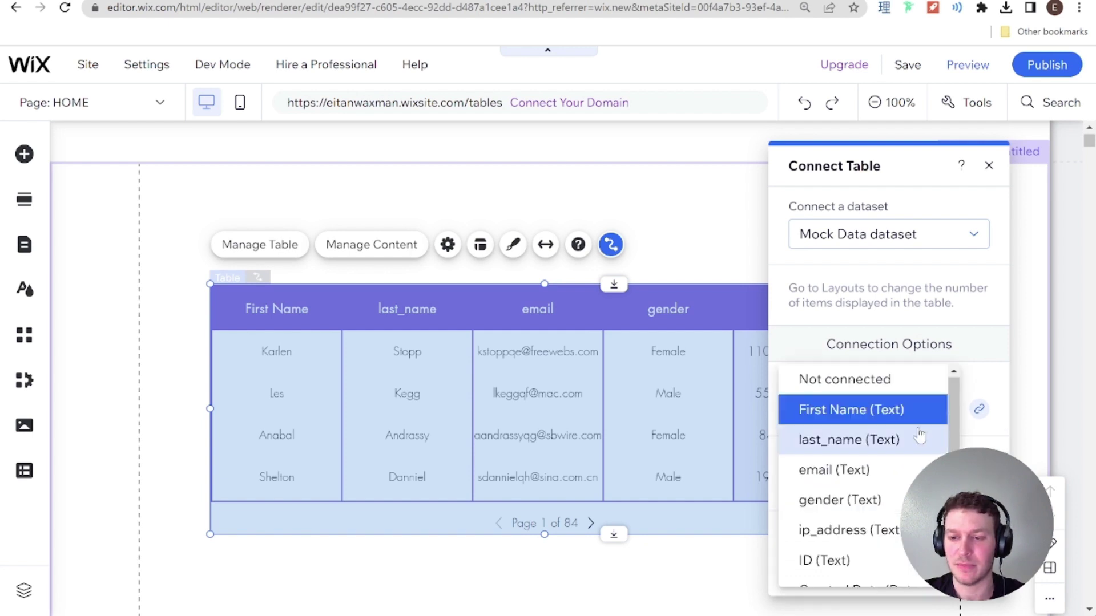
scroll(892, 435, down, 2)
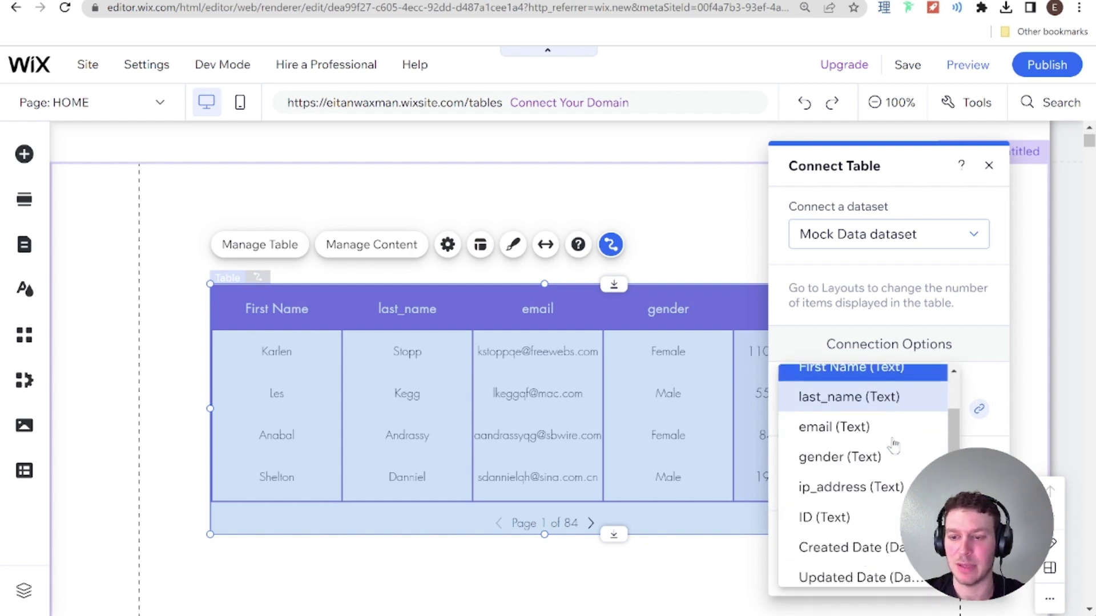
scroll(894, 450, up, 2)
click(902, 380)
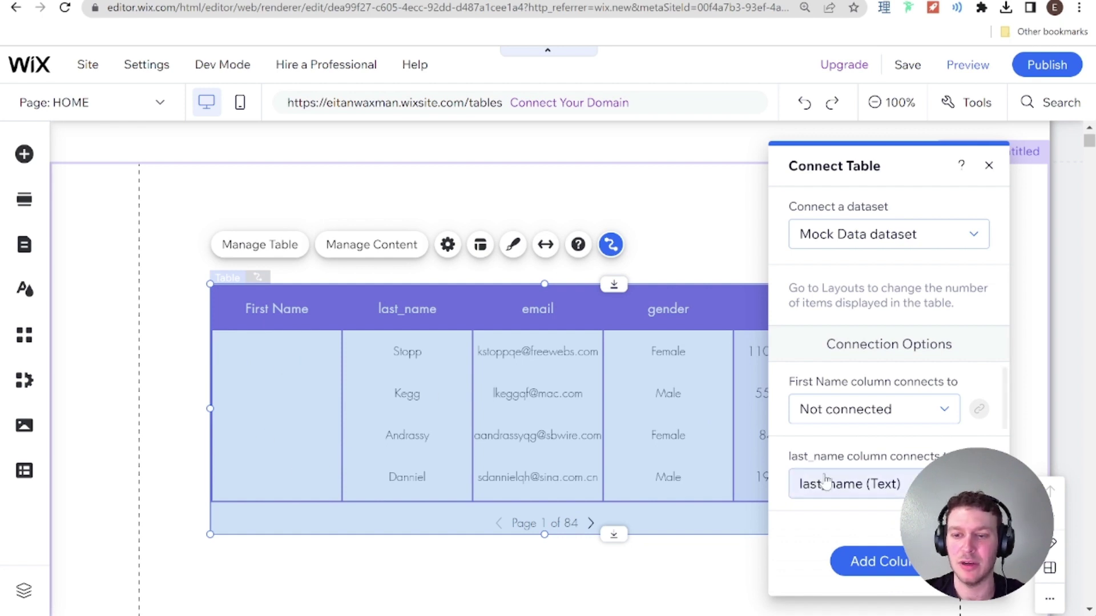
click(848, 412)
click(847, 440)
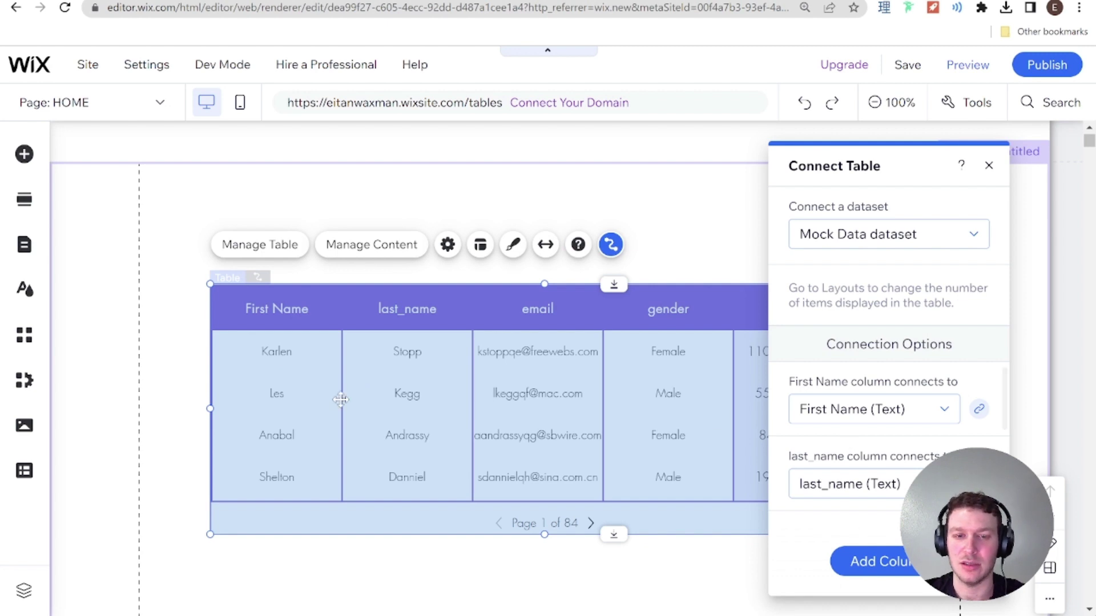
Review the table's content management, settings, design and layout options, and close the layout settings.
click(279, 251)
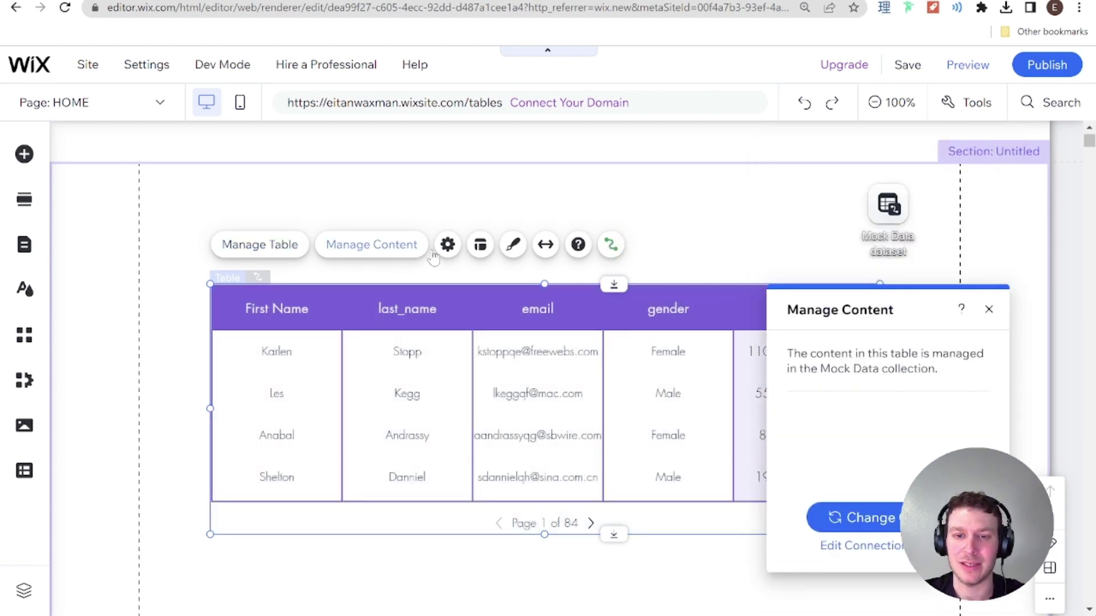
click(447, 244)
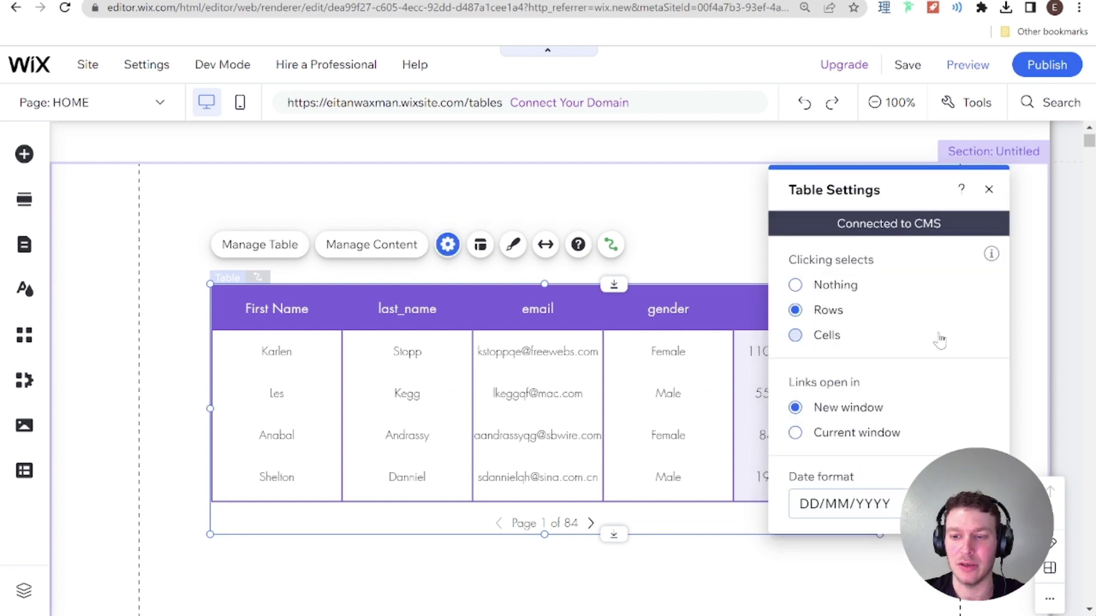
click(514, 247)
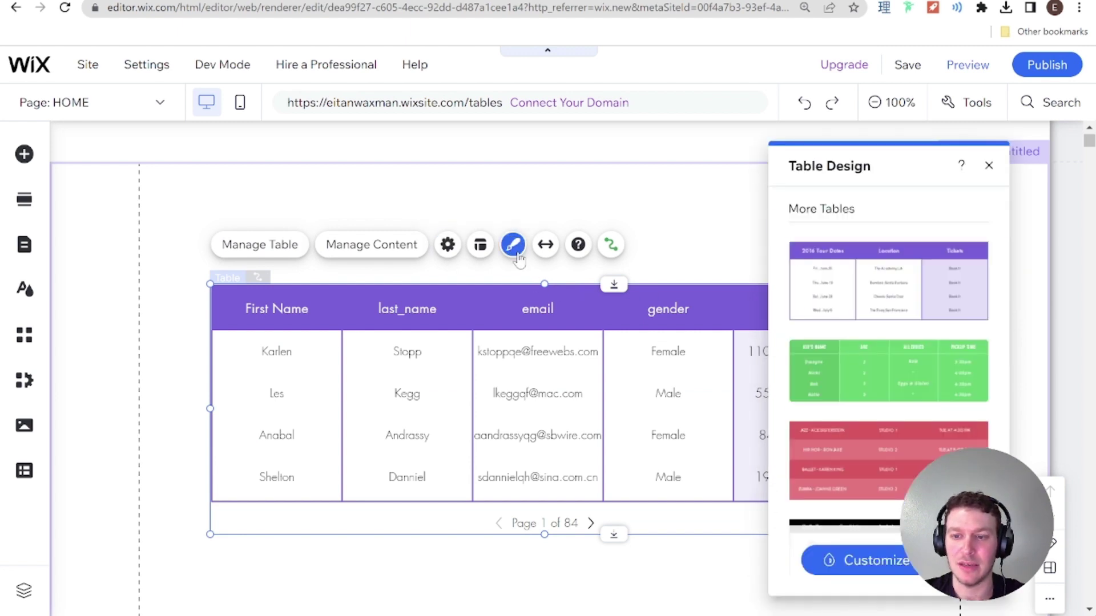
click(481, 251)
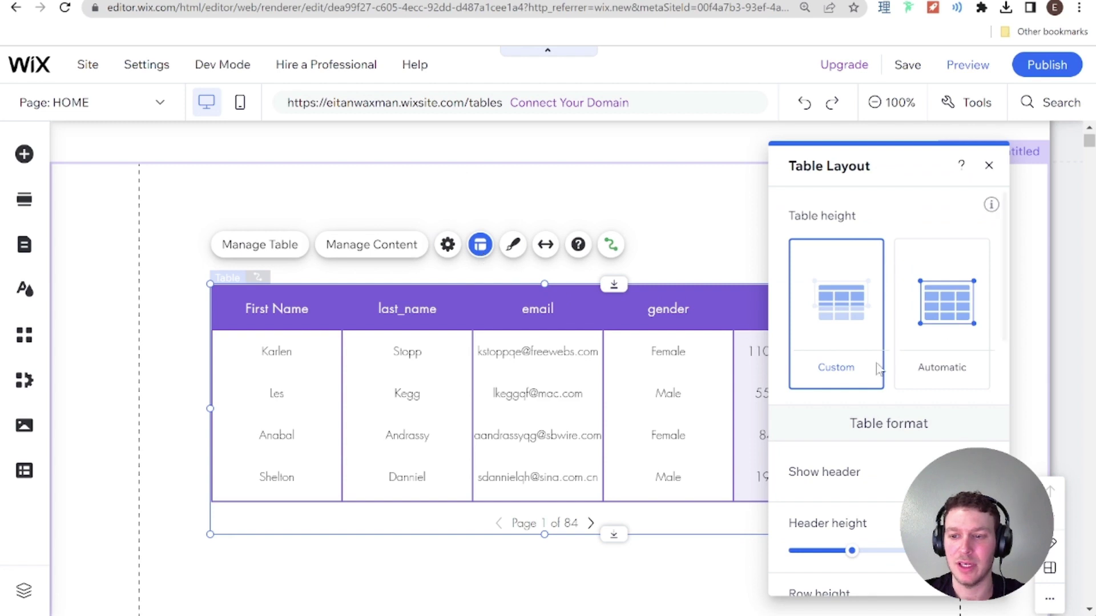
scroll(885, 371, down, 7)
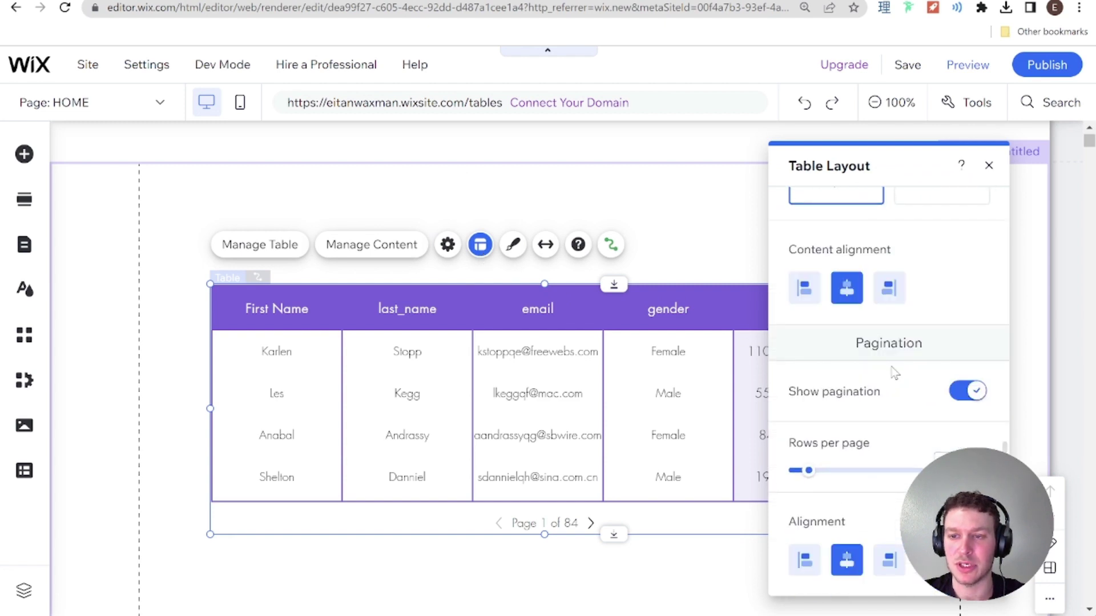
scroll(891, 372, up, 3)
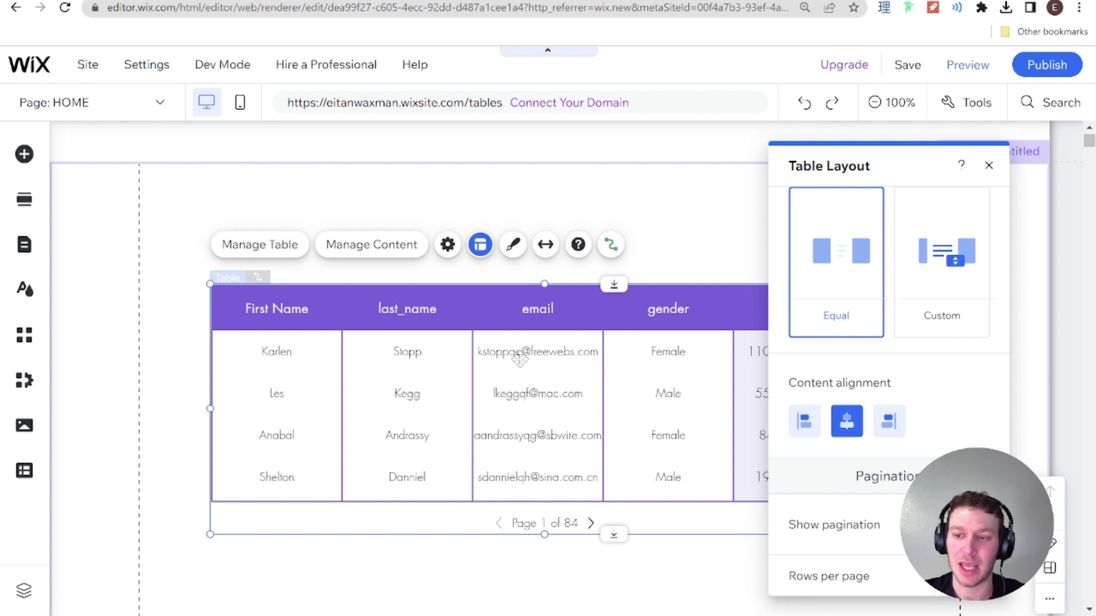
click(989, 165)
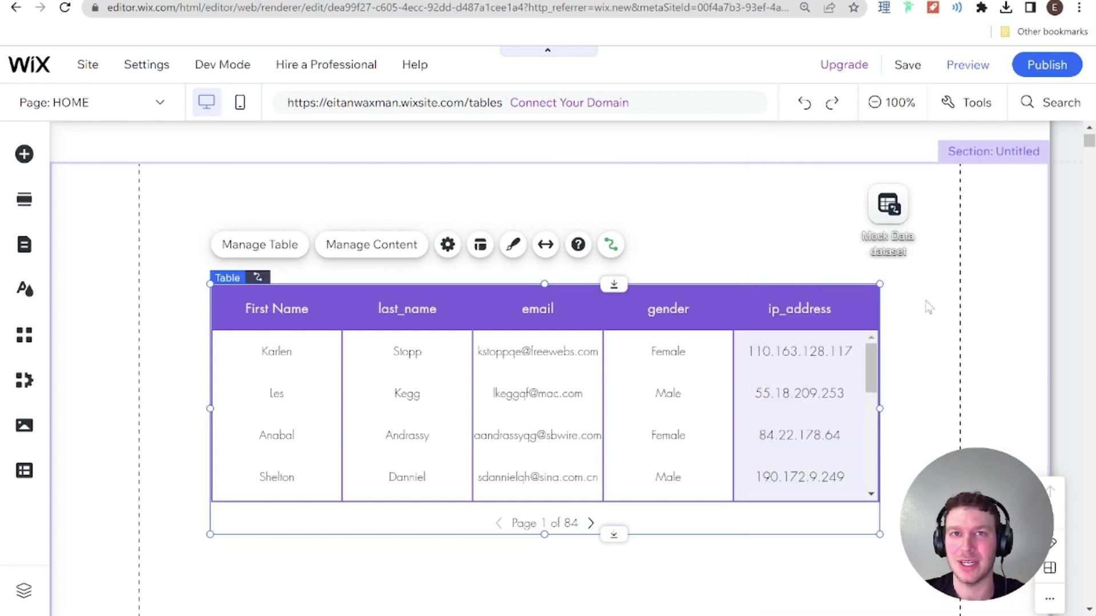